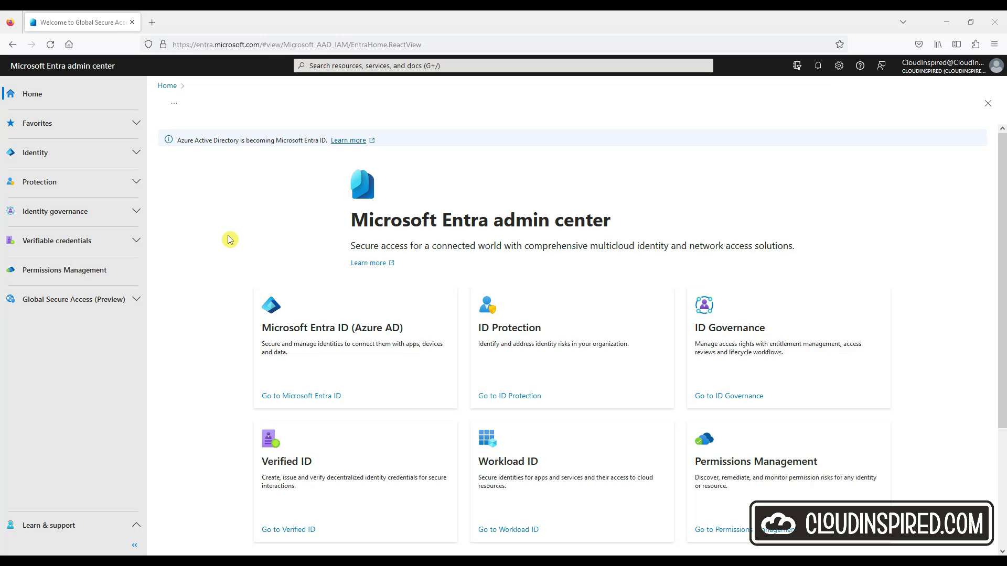
Step: Activate Global Secure Access (Preview) for the tenant from its Get started page
click(136, 300)
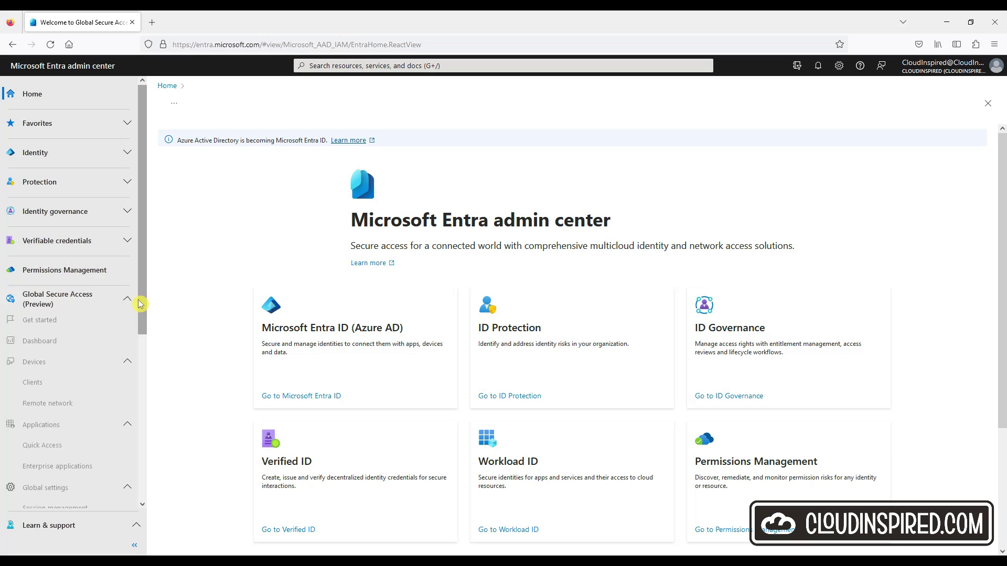
click(98, 325)
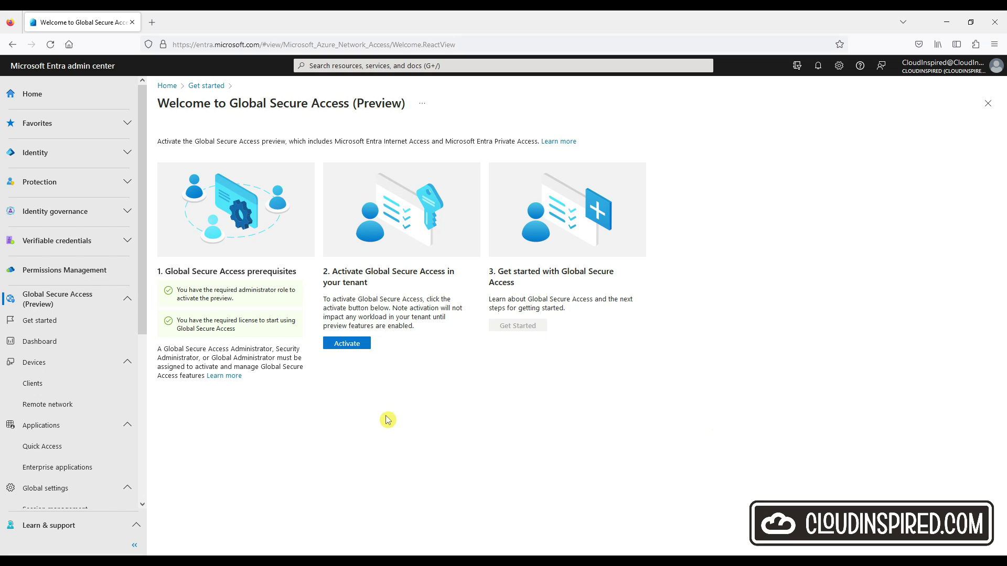
click(367, 346)
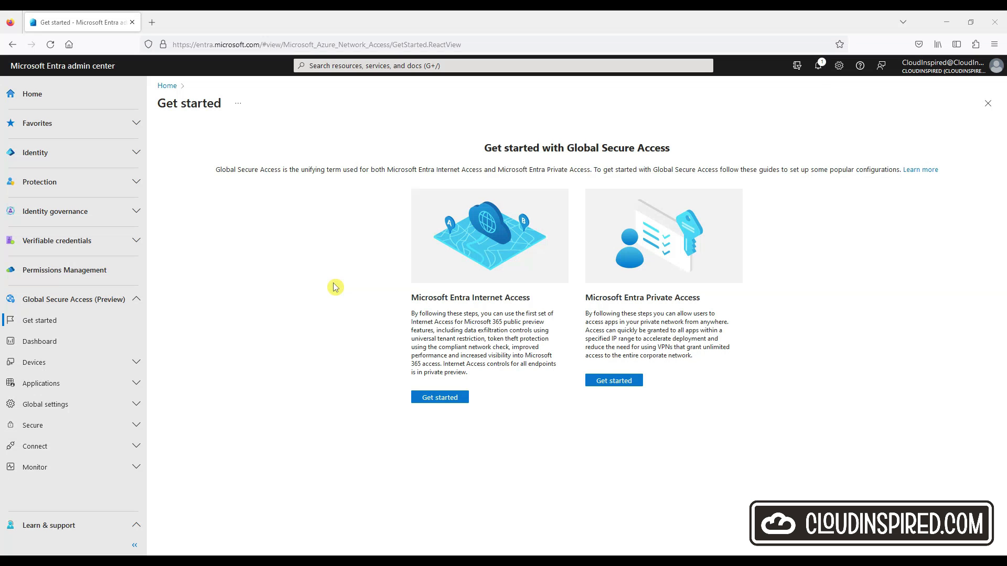
Step: Download the Application Proxy connector installer from Connect > Connectors, accepting its terms
click(137, 447)
click(50, 486)
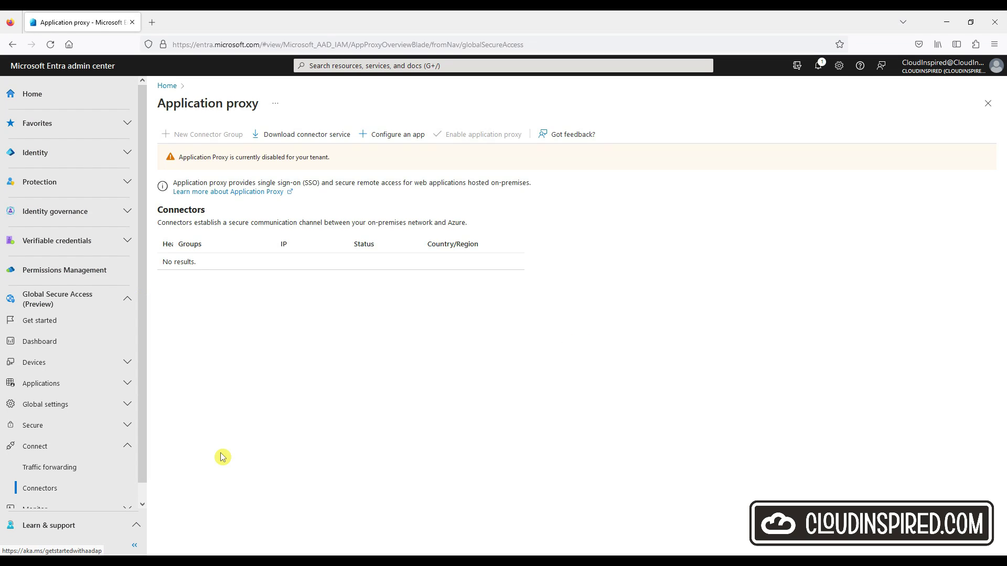
click(302, 134)
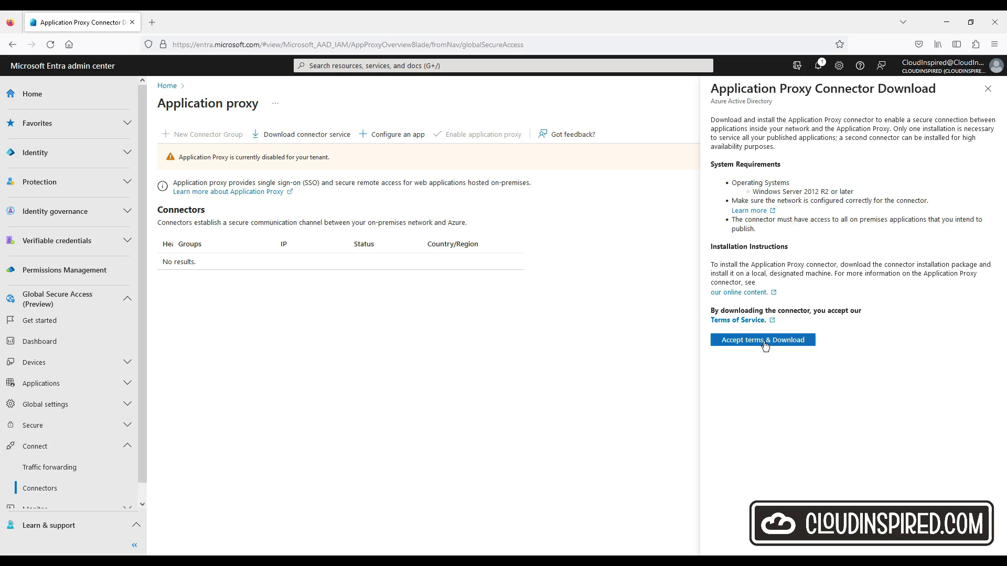
click(763, 342)
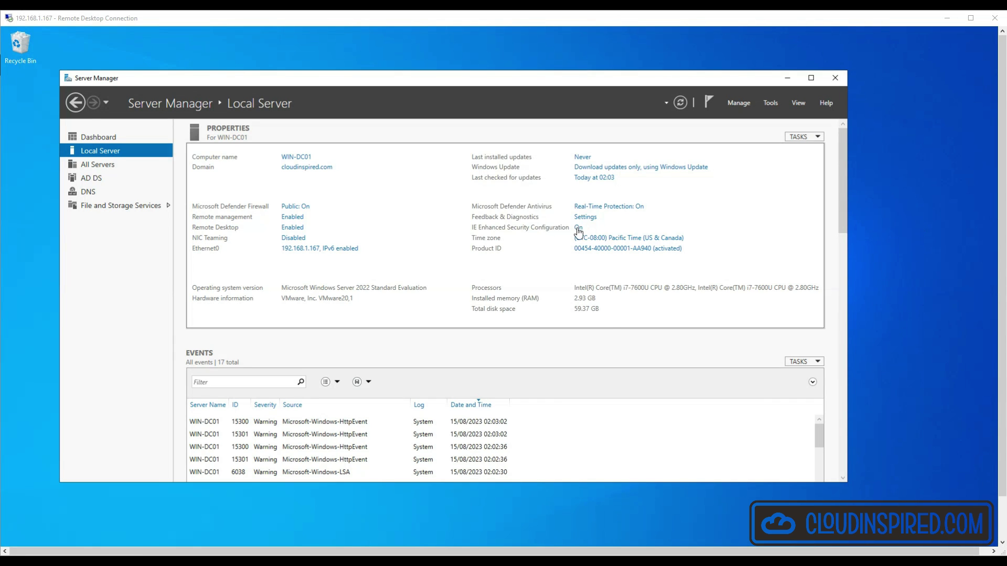
Step: Adjust the IE Enhanced Security Configuration settings in Server Manager on the DC
click(578, 228)
click(545, 404)
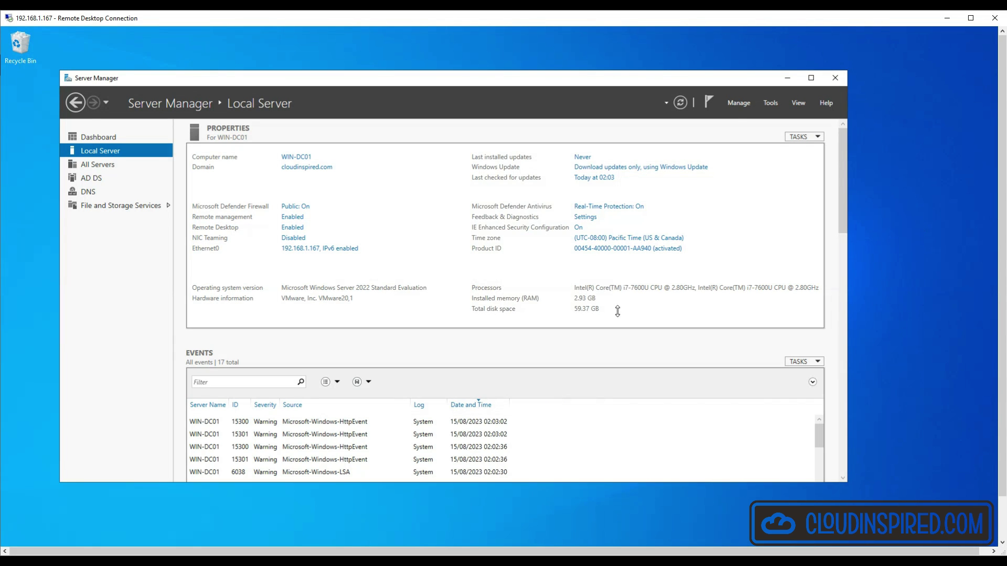
click(788, 77)
Step: Install the Application Proxy connector, registering it with the admin account credentials
double_click(417, 220)
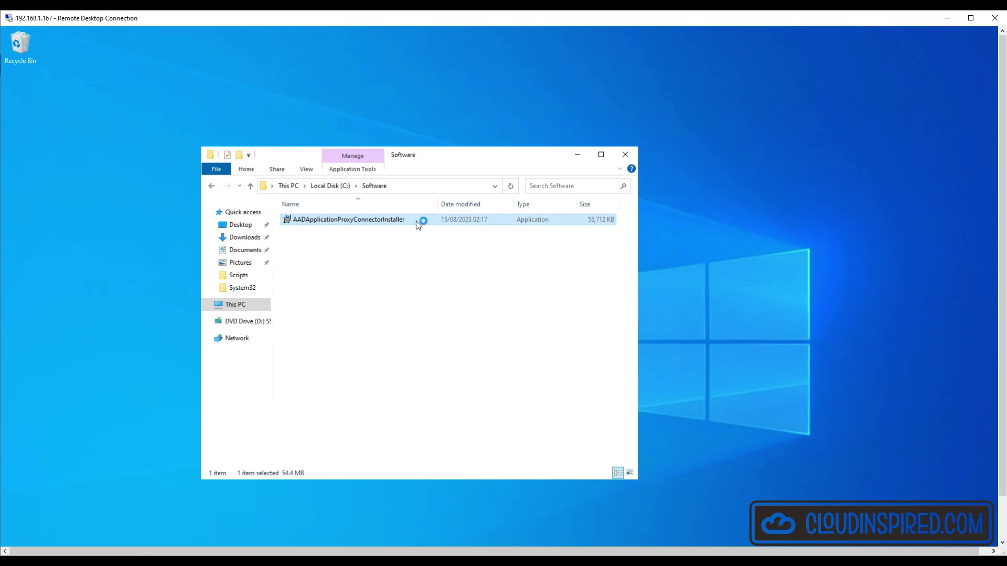
click(385, 359)
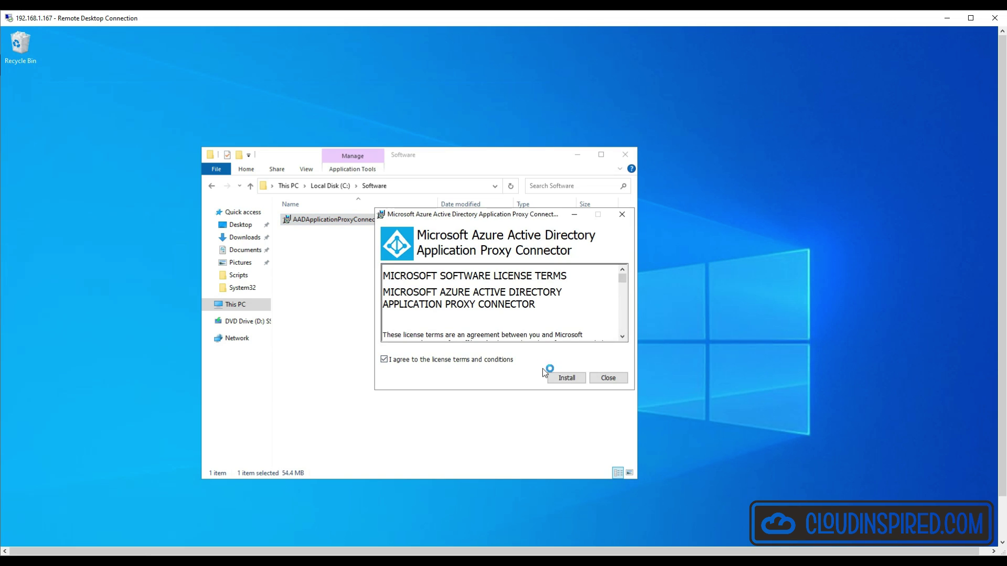
click(564, 377)
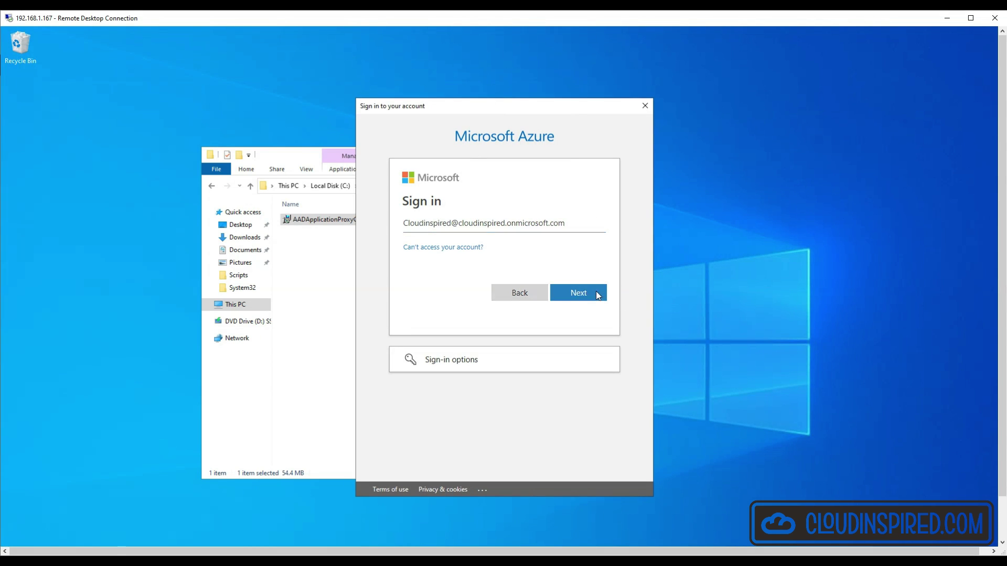
click(598, 295)
key(ctrl+v)
click(582, 292)
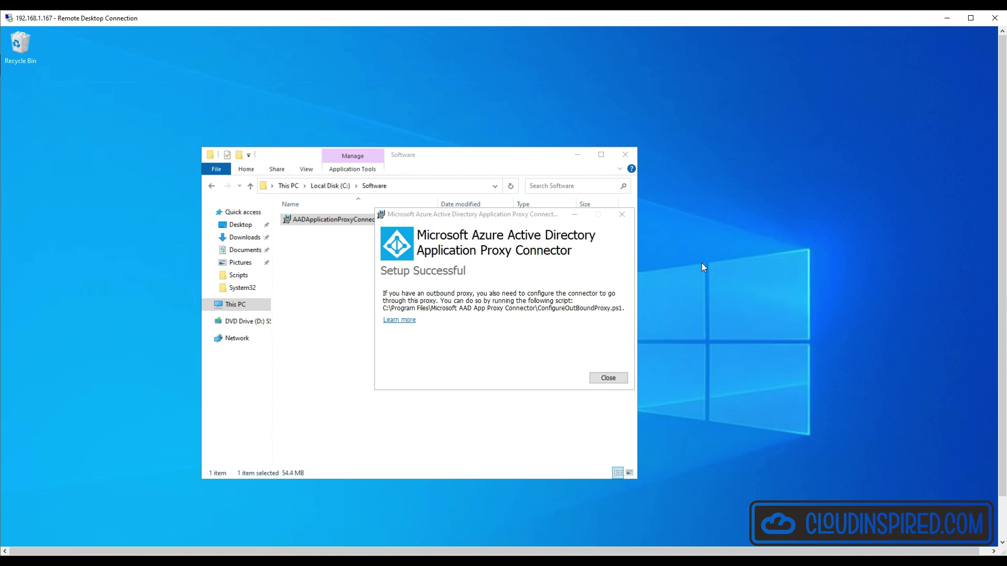
click(609, 378)
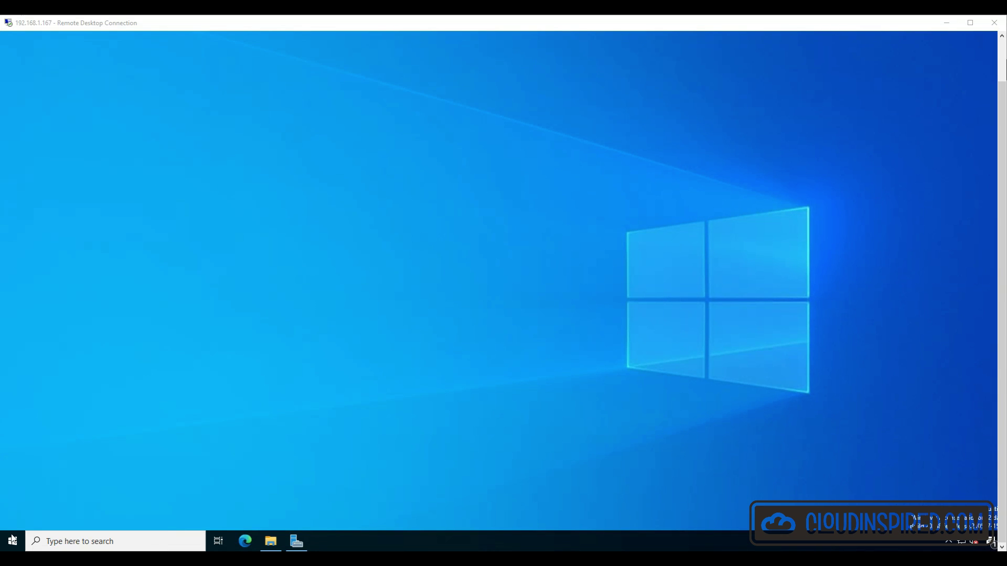
Step: Check the Microsoft AAD Application Proxy Connector and Updater services in services.msc
right_click(12, 541)
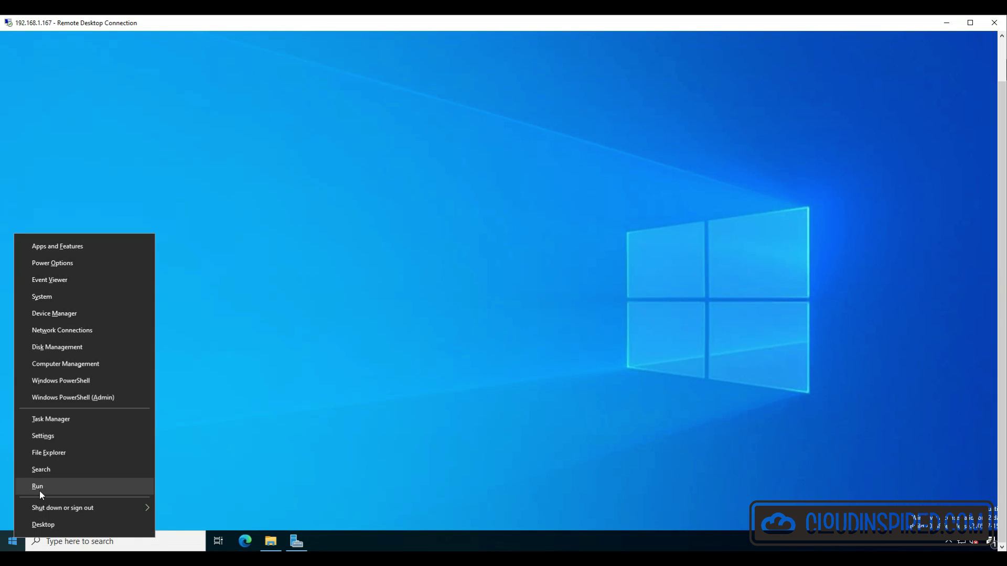
click(39, 487)
click(100, 508)
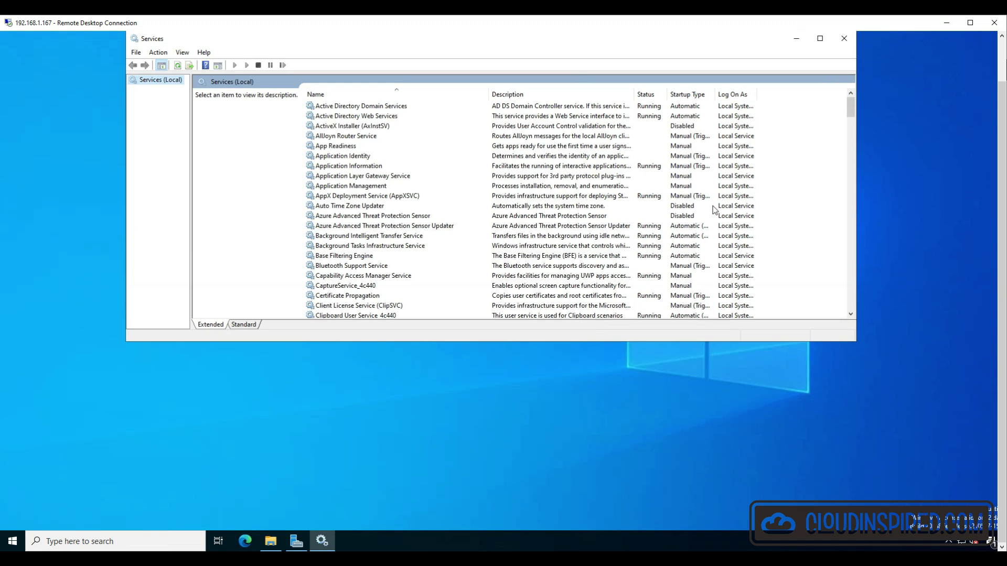
click(413, 187)
text(mi)
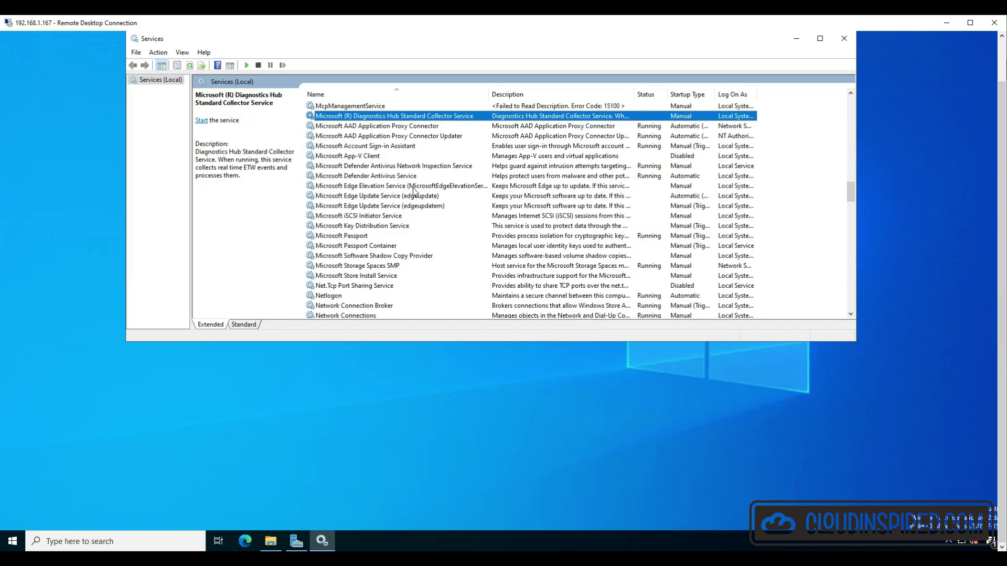
click(445, 126)
drag(667, 92, 687, 93)
click(648, 139)
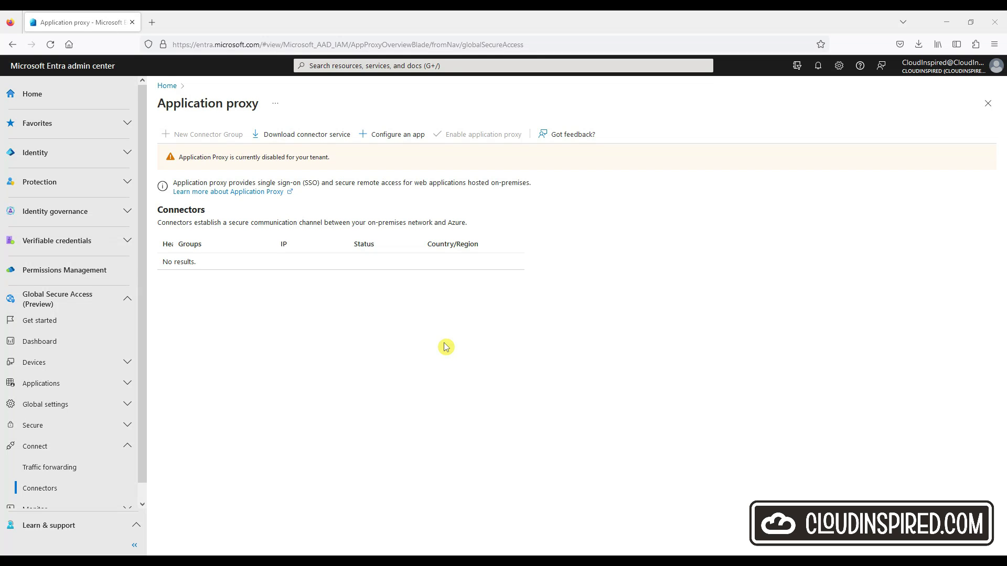
Step: Refresh the connectors list and review WIN-DC01, Active in the Default - Europe group
click(61, 471)
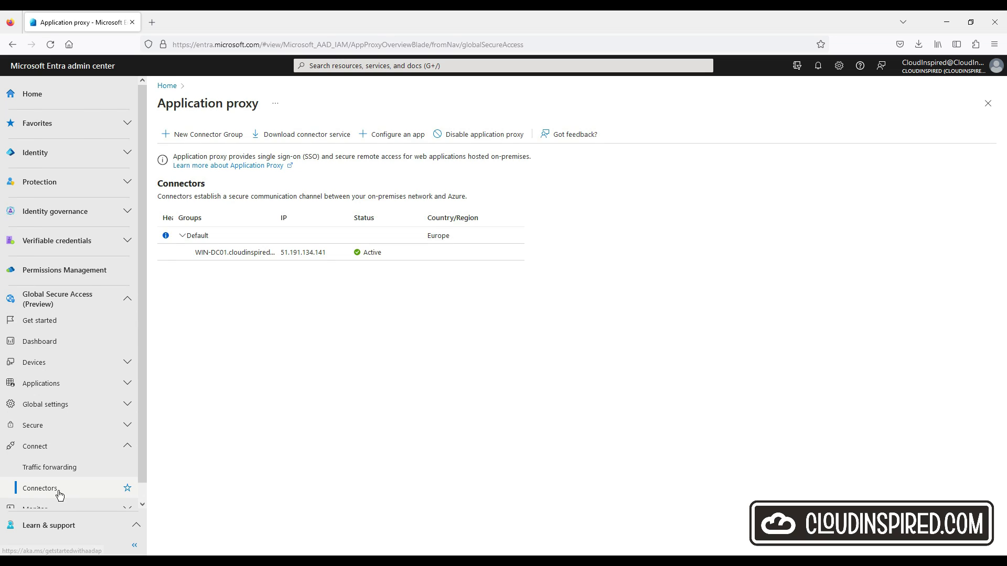
drag(276, 216, 321, 220)
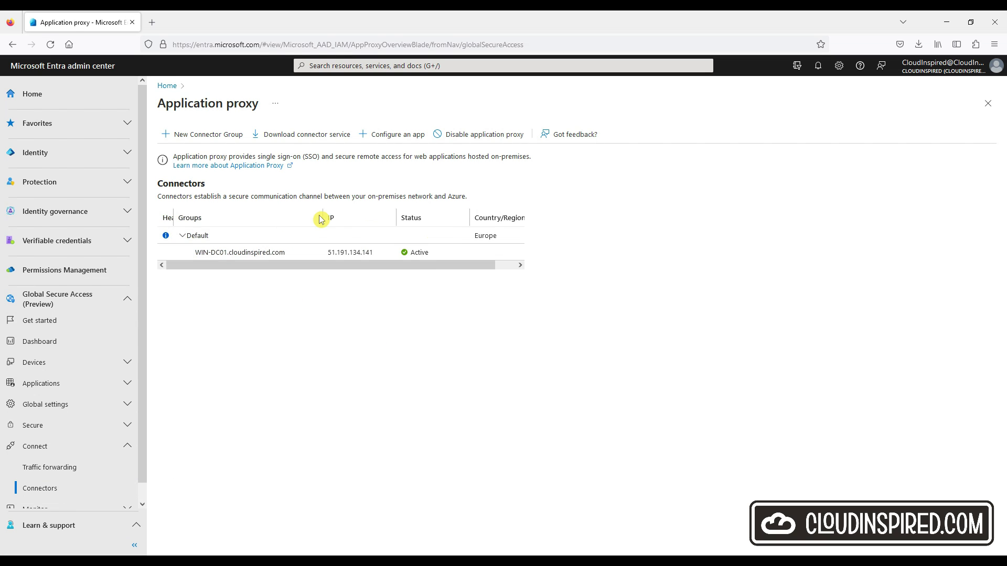
click(267, 250)
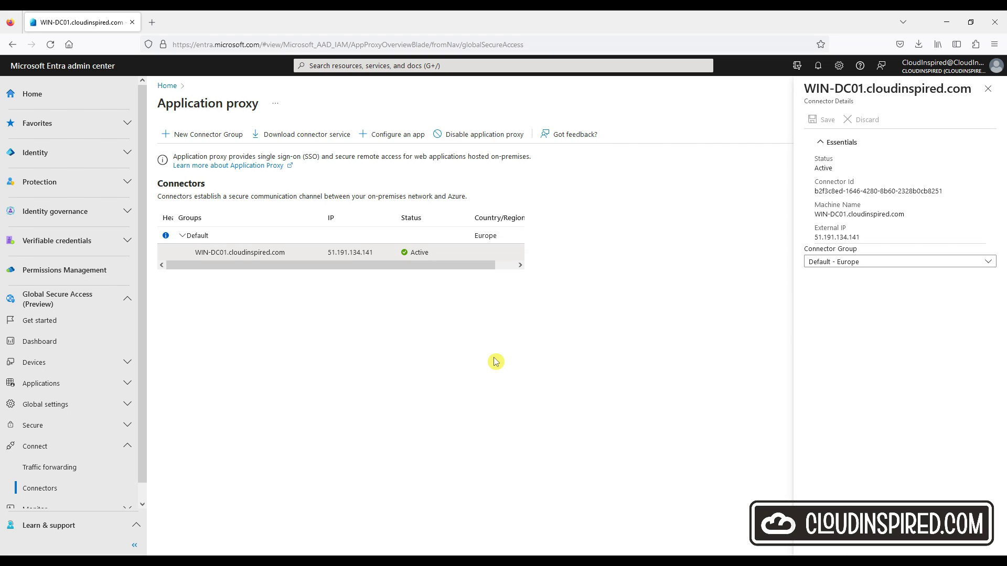
click(903, 263)
click(904, 263)
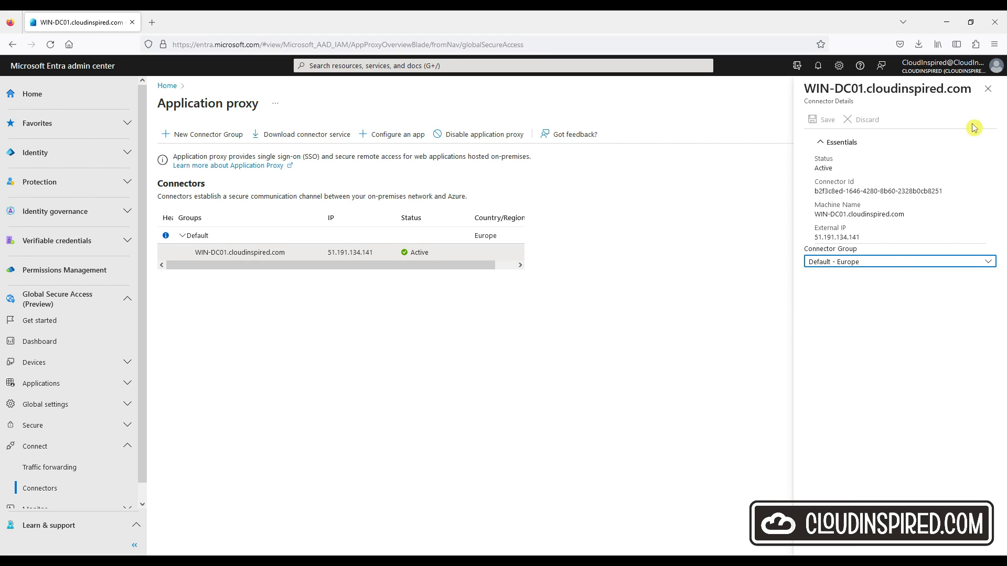
click(989, 90)
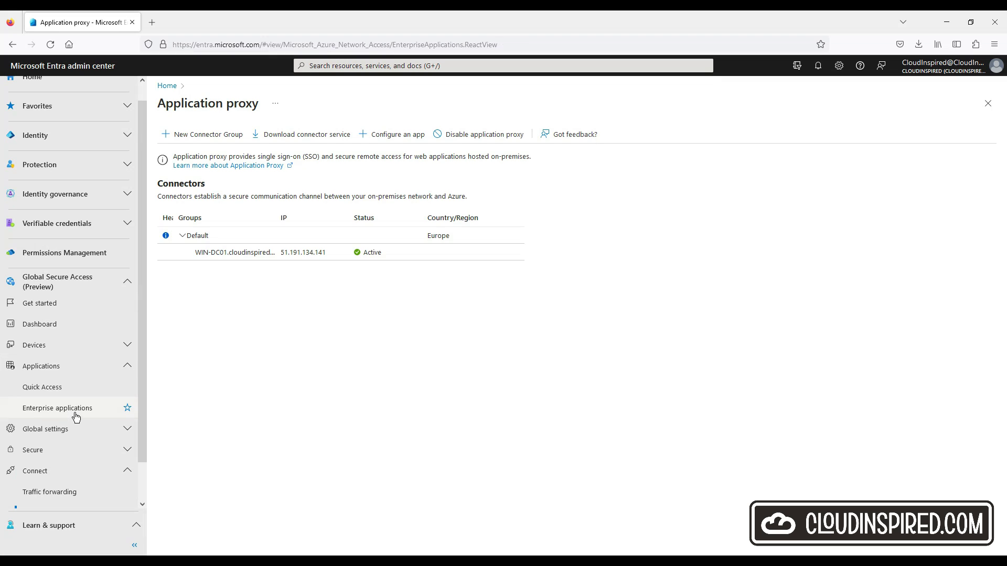
Step: Show the Global Secure Access enterprise applications list, currently with 0 applications
click(75, 414)
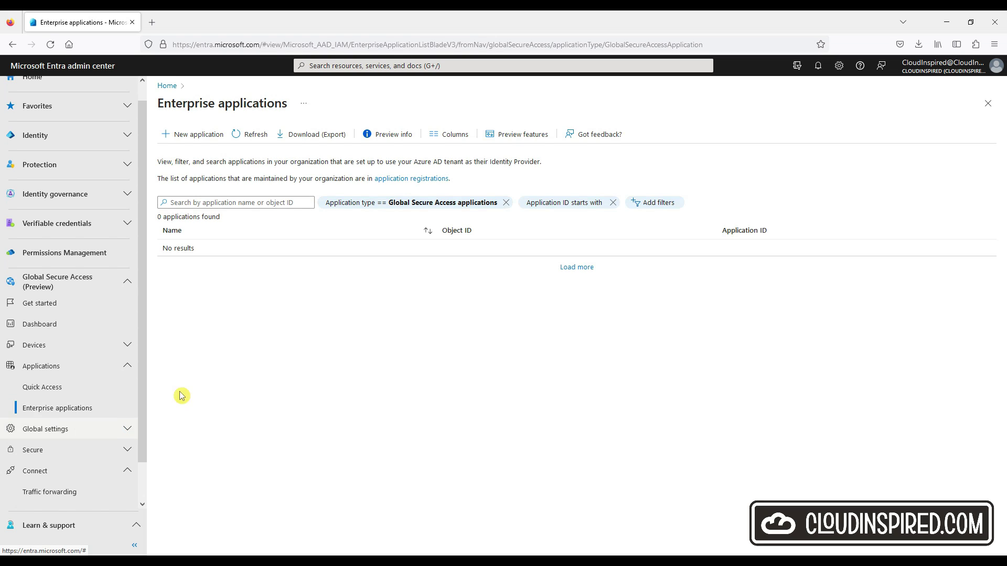
Step: Start a new Global Secure Access application named 'RDP to DC'
click(196, 134)
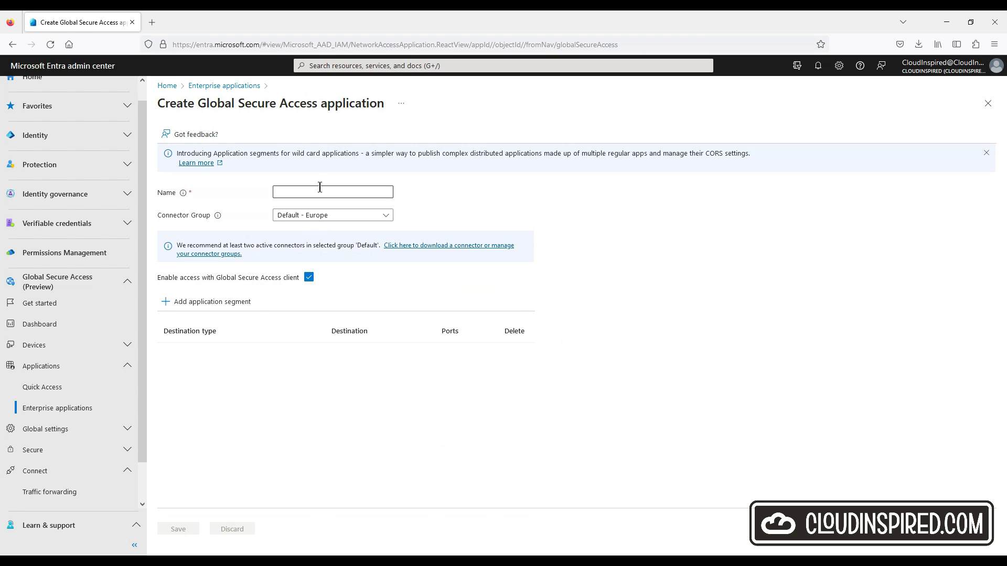
click(320, 192)
text(RDP)
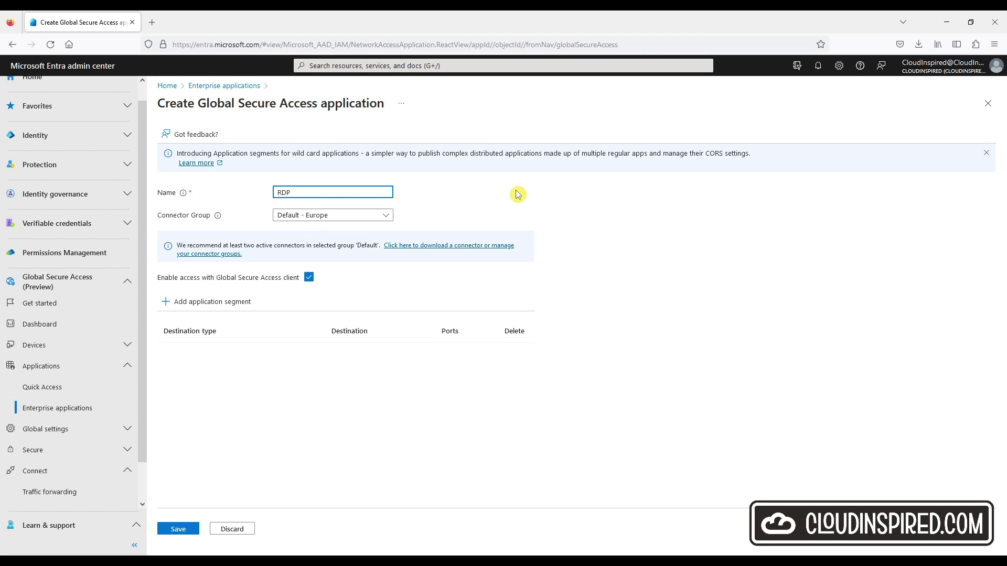
text( to DC)
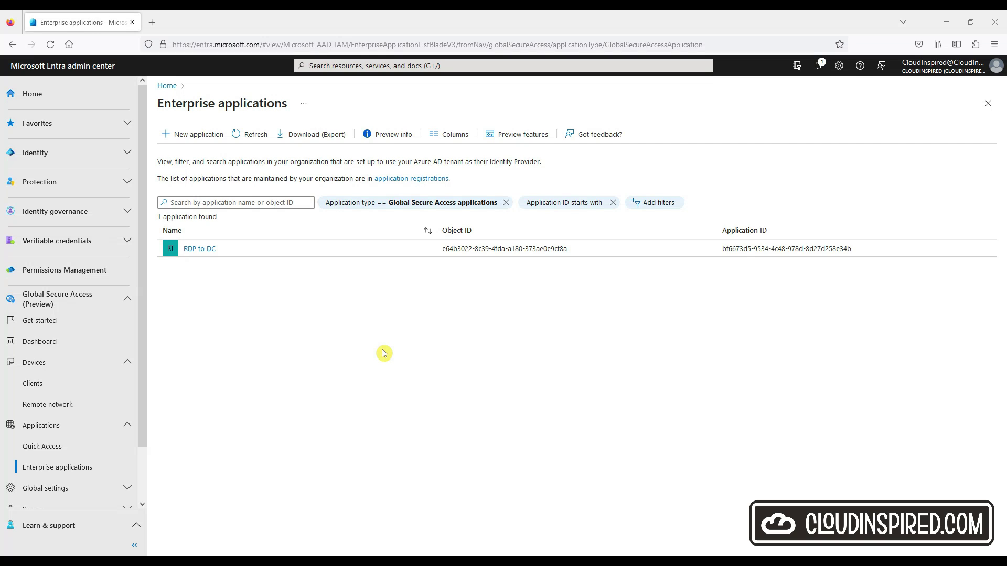
Step: Begin a new application segment in RDP to DC's network access properties
click(205, 250)
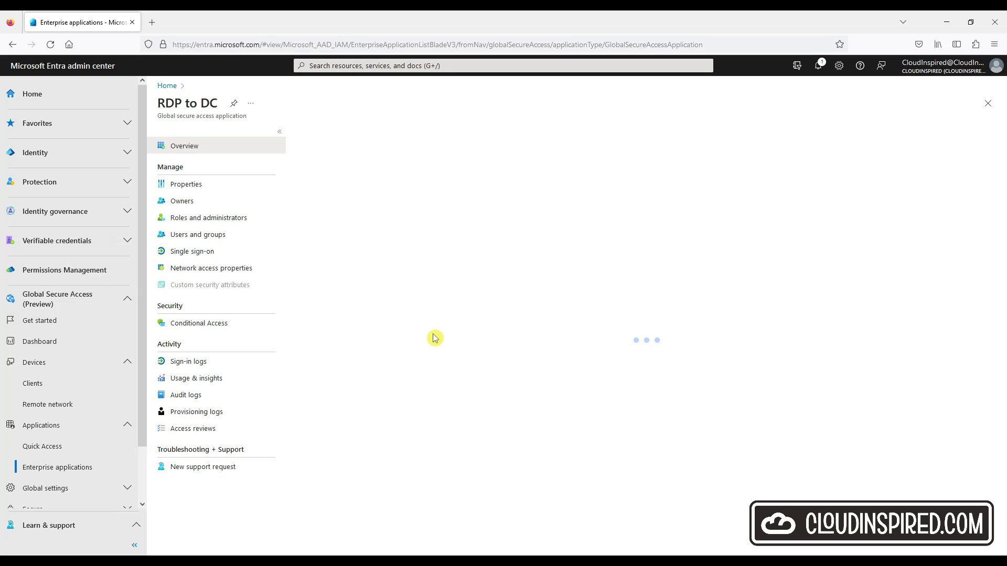
click(252, 269)
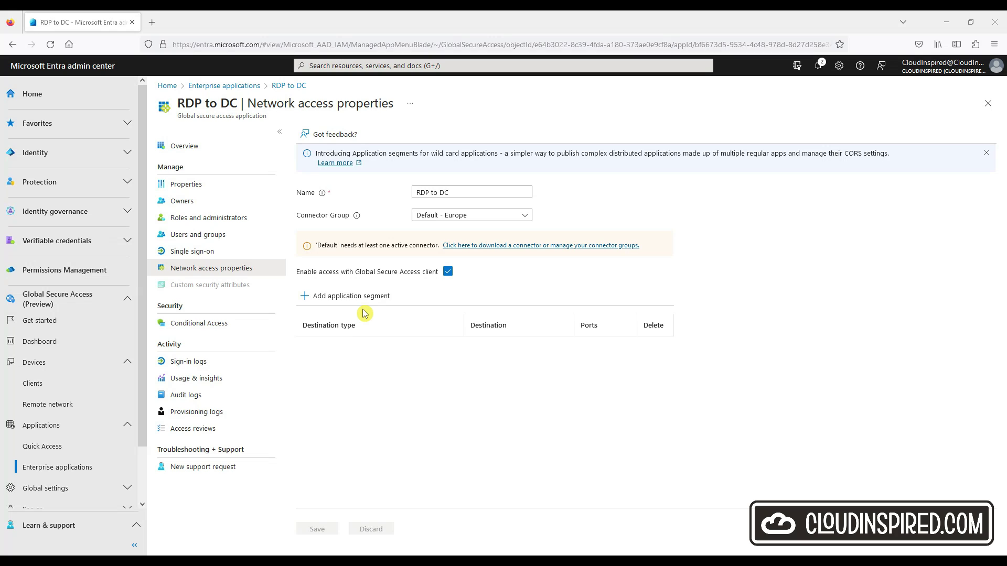
click(353, 296)
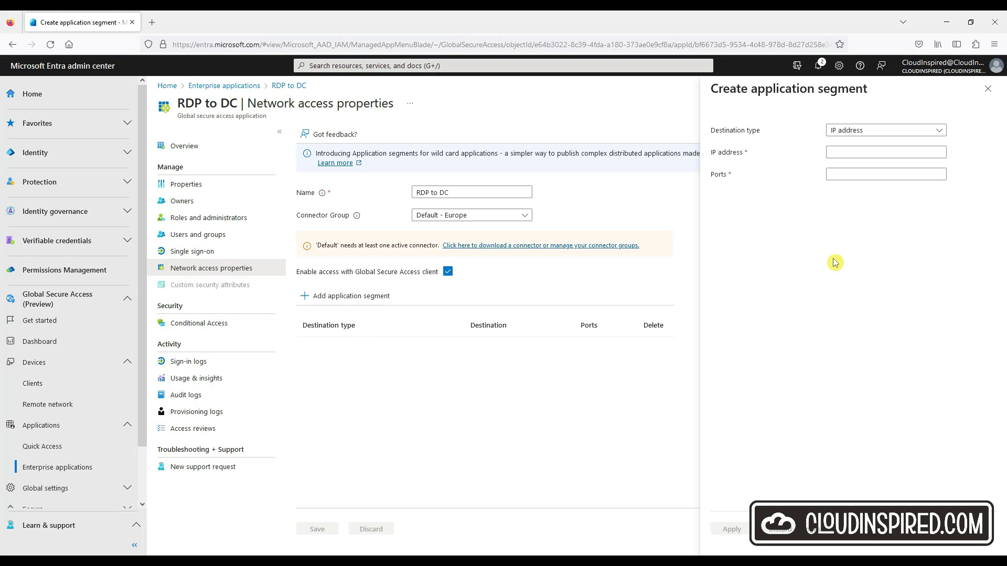
Step: Add an IP address segment for 192.168.0.1 on ports 3389,80 and save the settings
click(938, 134)
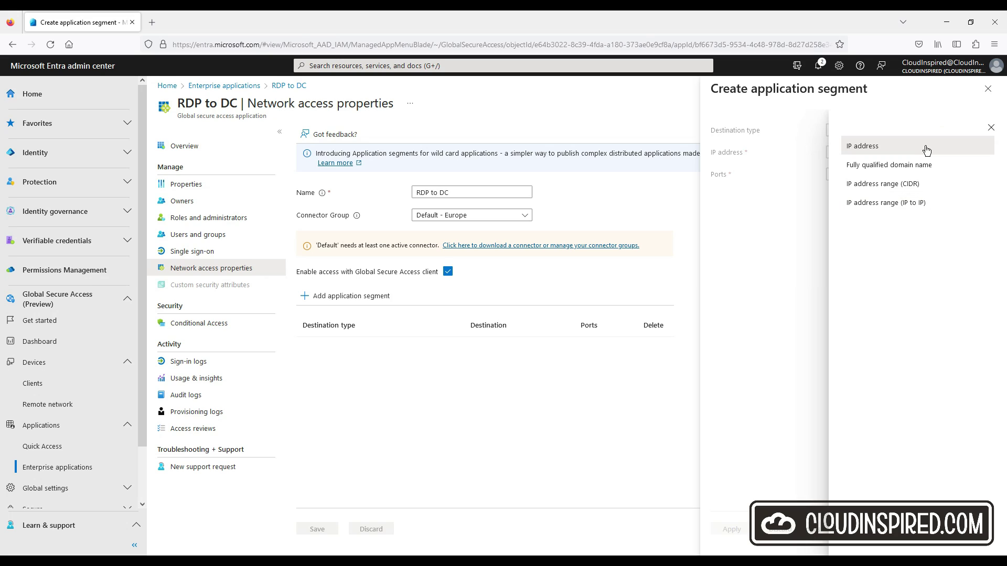
click(926, 147)
click(925, 152)
text(192.168.0.1)
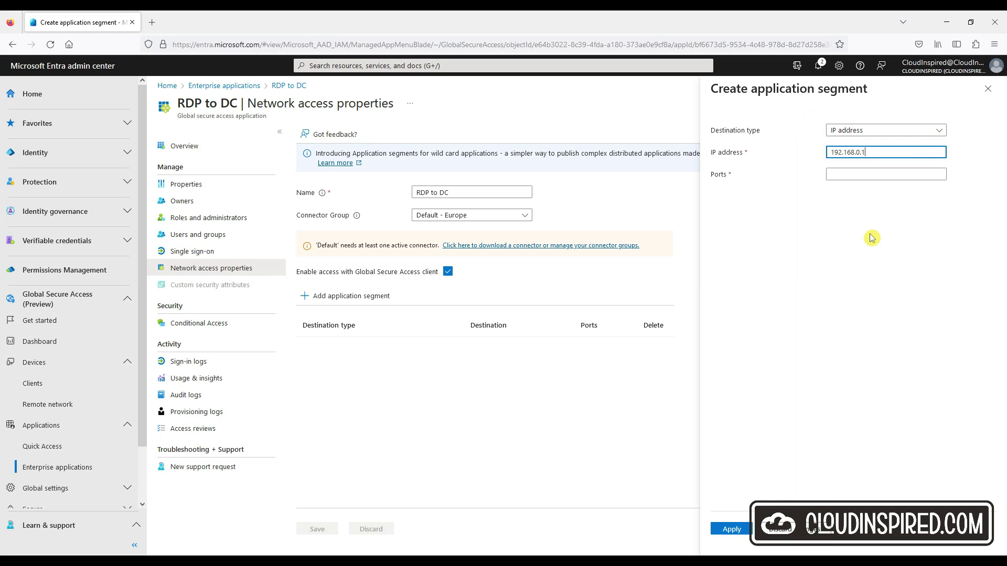
key(Tab)
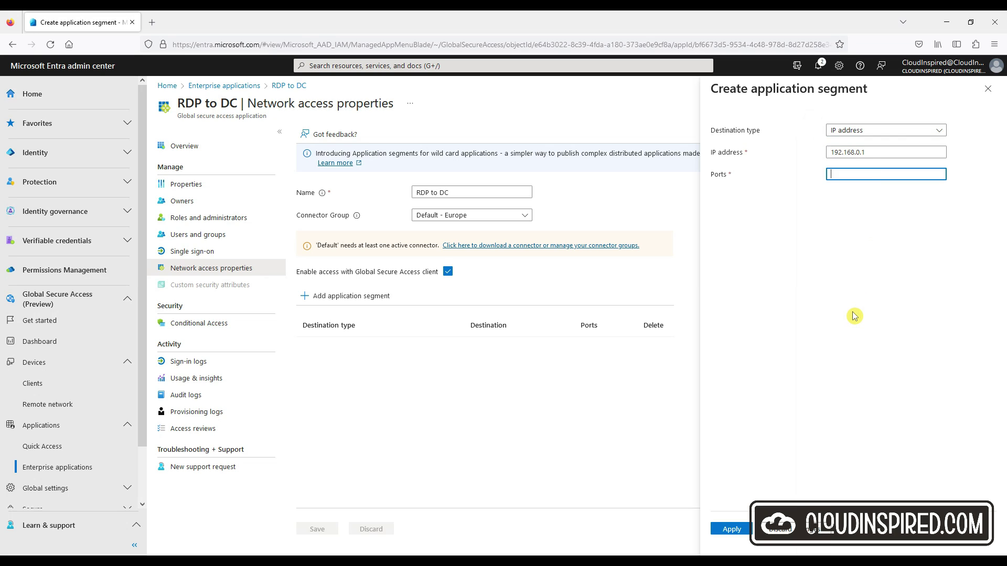
text(3389,80)
click(854, 317)
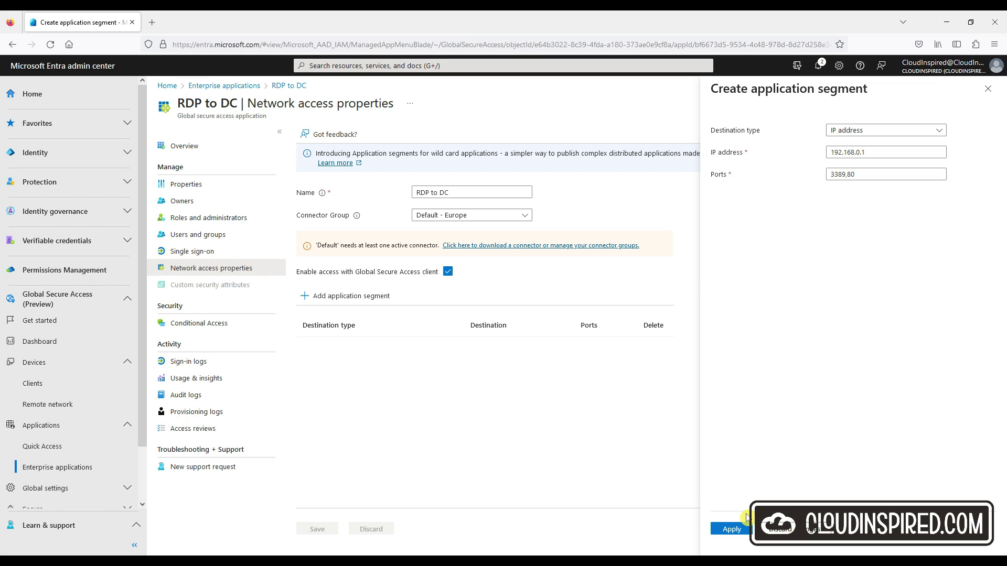
click(734, 529)
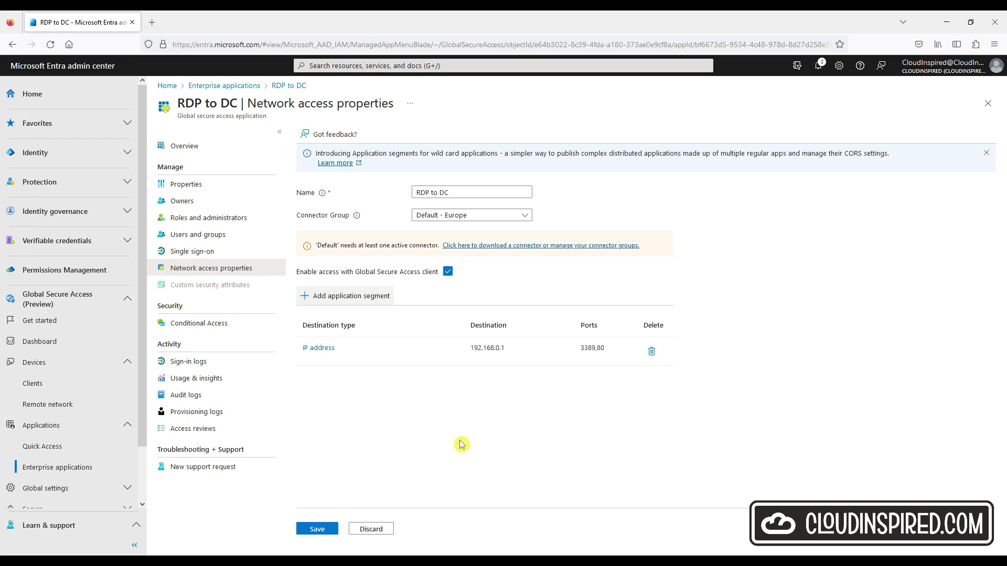
click(320, 529)
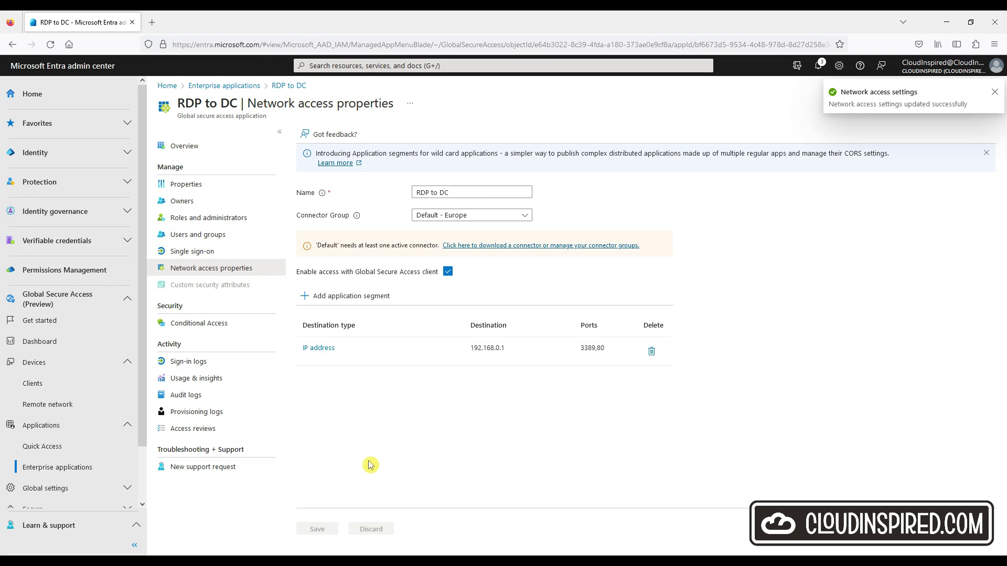
Step: Add a segment for IP 192.168.0.2 on port 445 and save
click(377, 297)
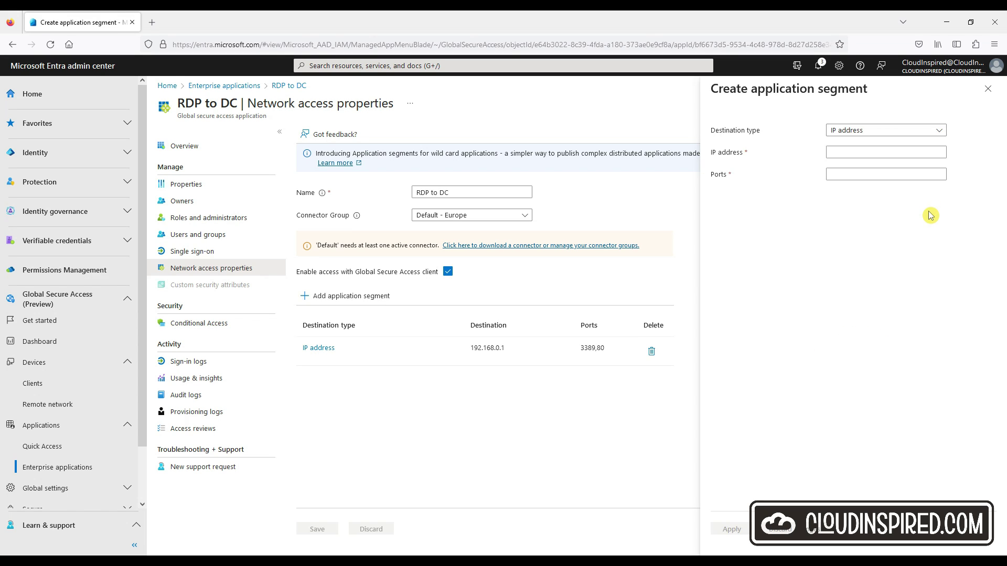
text(192.168.0.2)
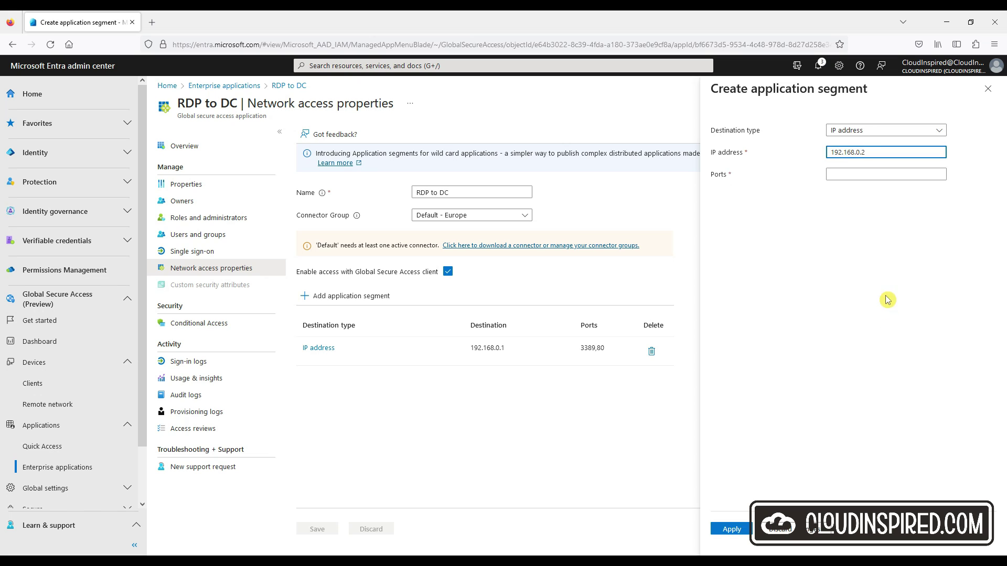
key(Tab)
text(445)
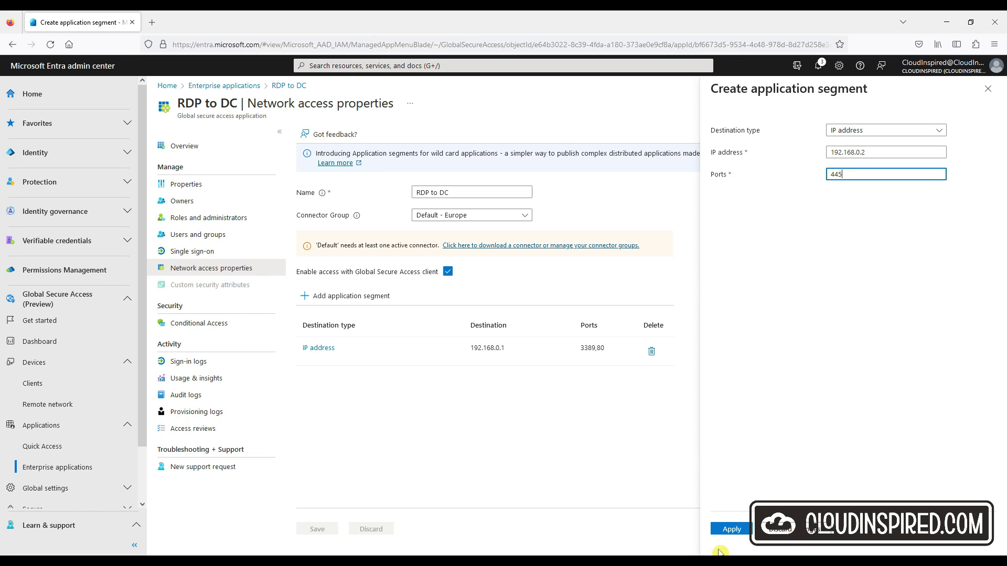
click(727, 530)
click(326, 530)
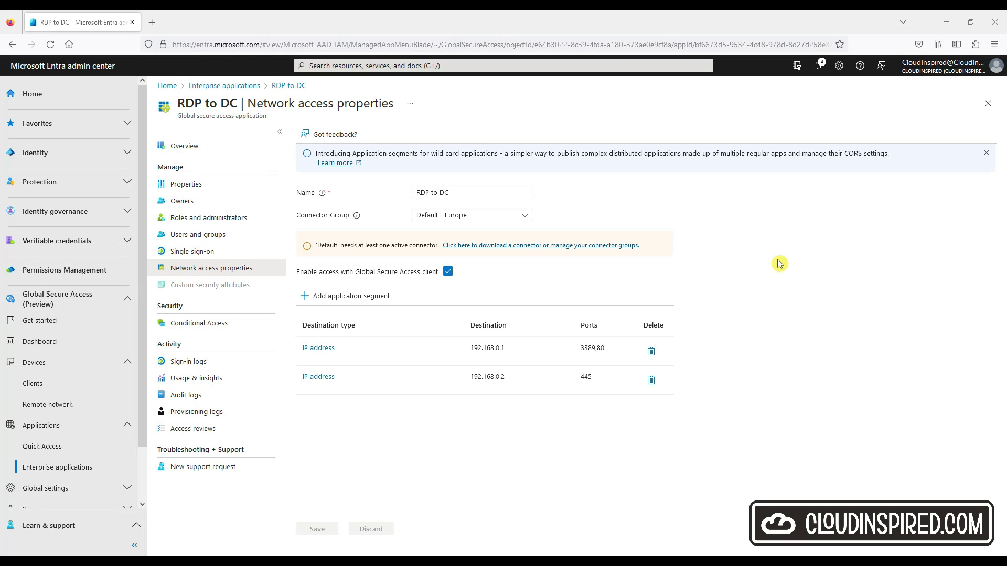
Step: Create a new Conditional Access policy named 'RDP to DC CA Policy'
click(239, 323)
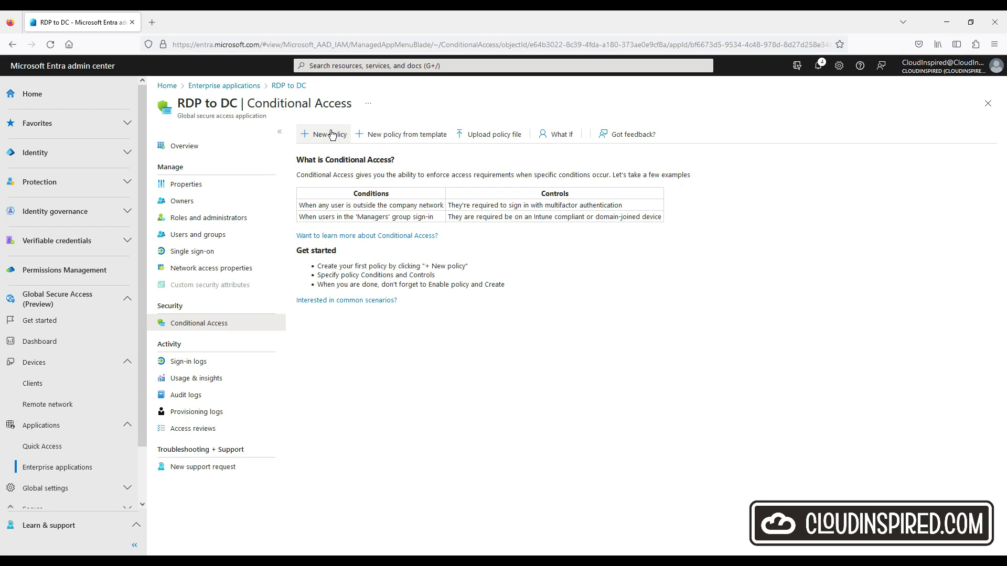
click(332, 135)
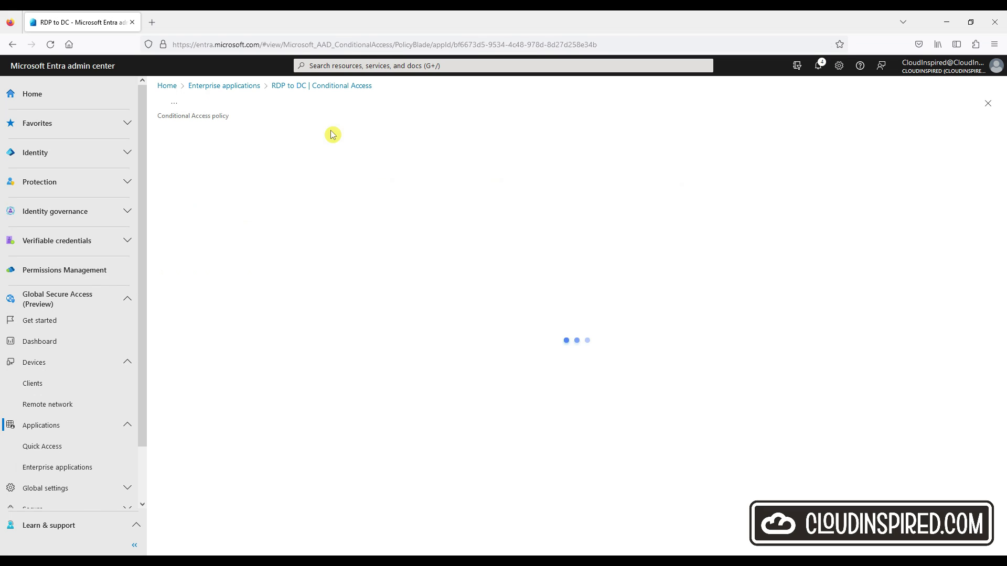
click(252, 201)
text(RDP to DC CA Policy)
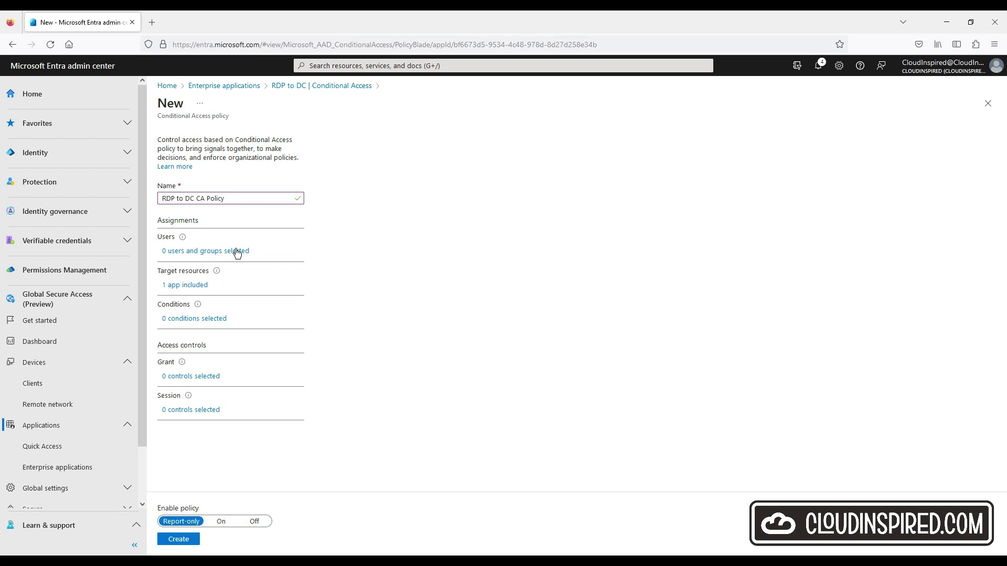
Step: Include one specific user in the policy's user assignments
click(281, 251)
click(327, 237)
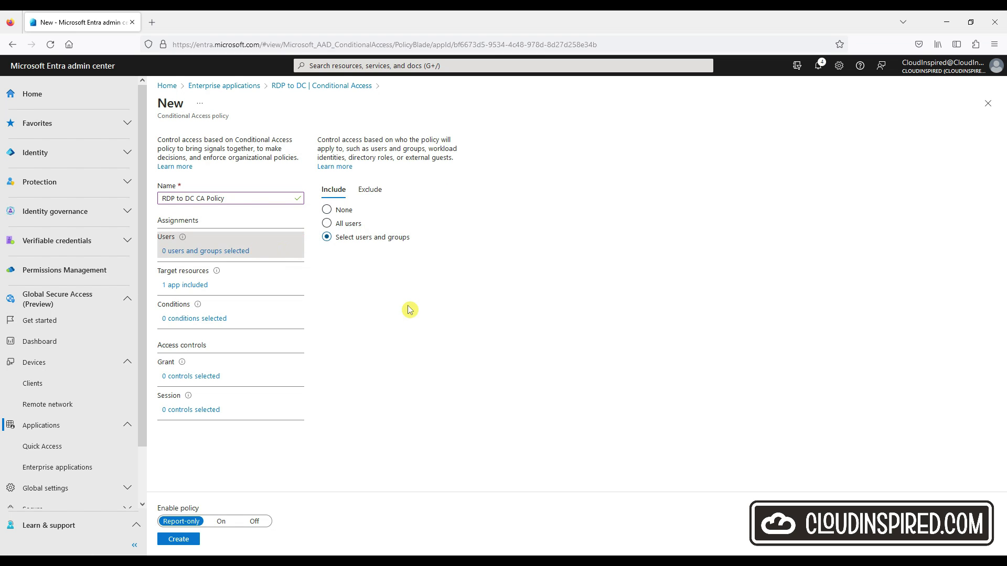
click(341, 292)
click(362, 331)
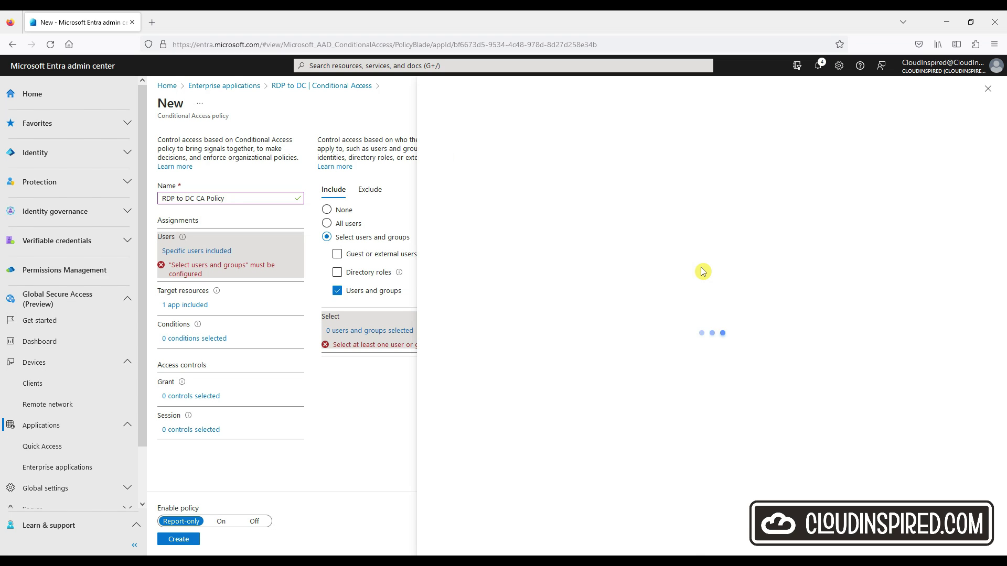
click(439, 300)
click(449, 539)
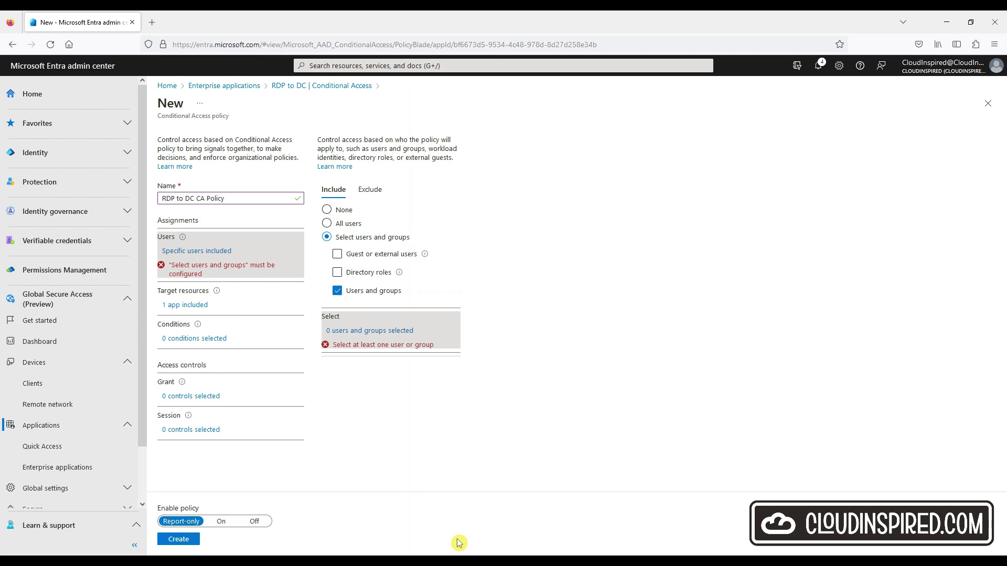
click(368, 189)
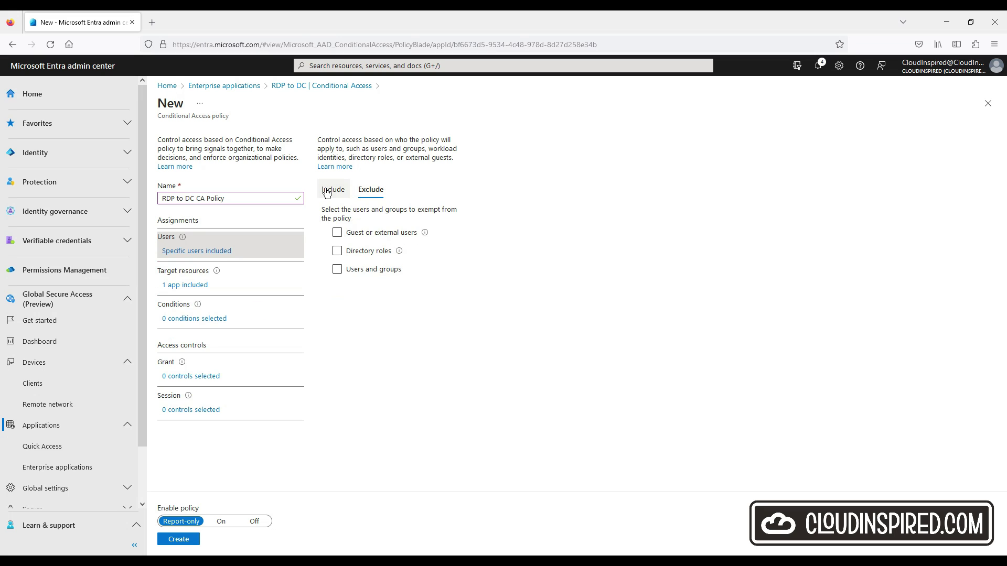
click(326, 192)
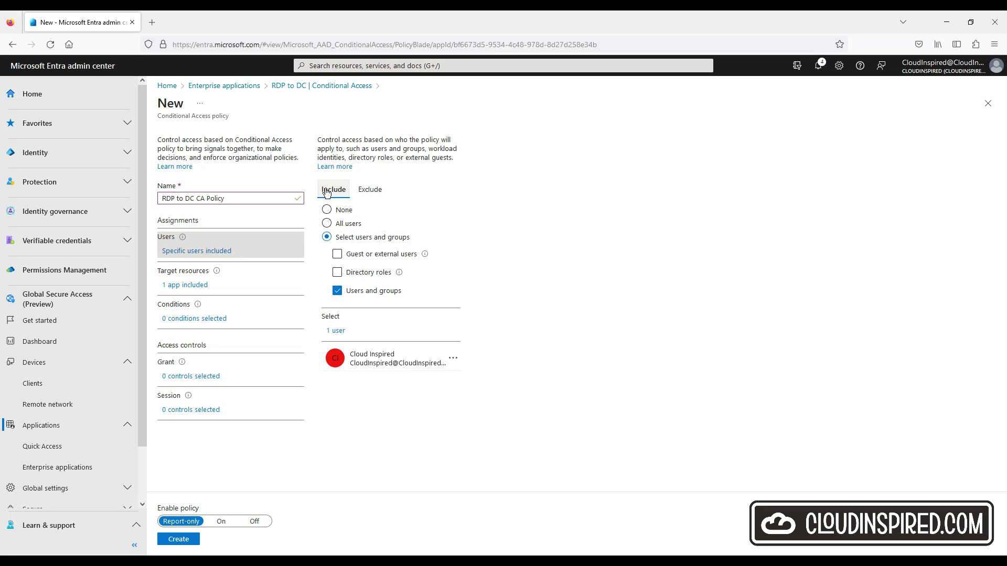
Step: Try targeting Global Secure Access's Microsoft 365 traffic profile, then revert to Cloud apps with RDP to DC
click(190, 290)
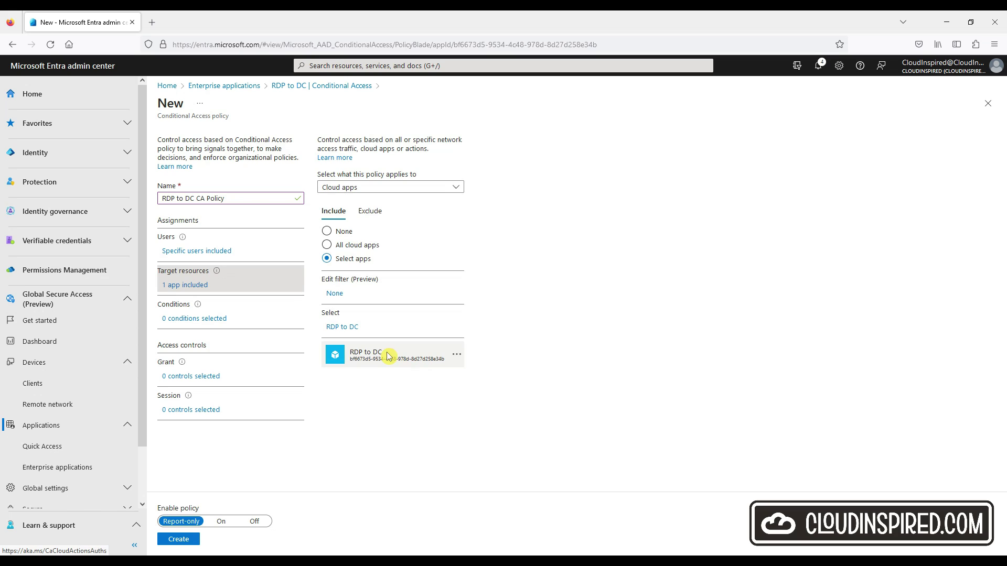
click(456, 188)
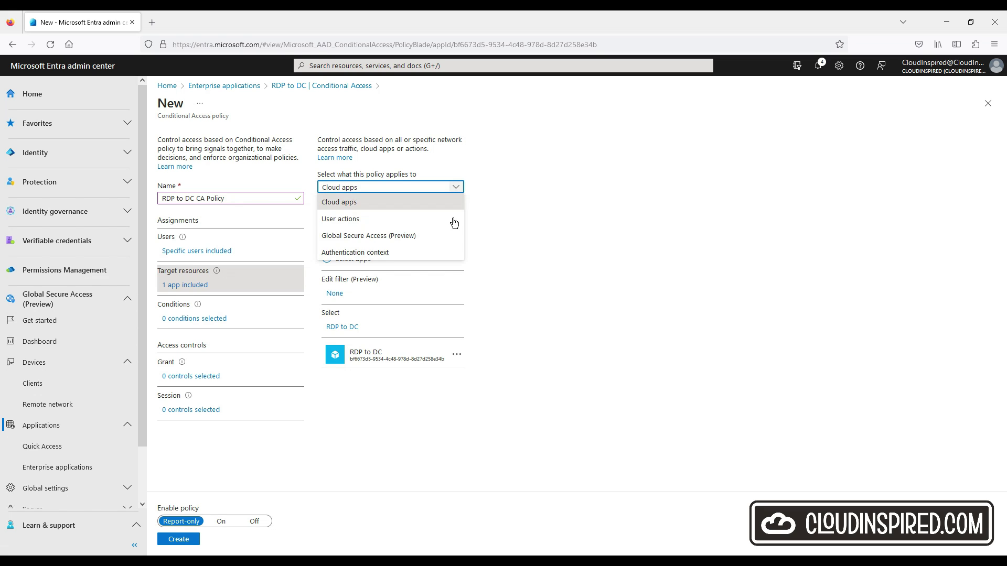
click(424, 237)
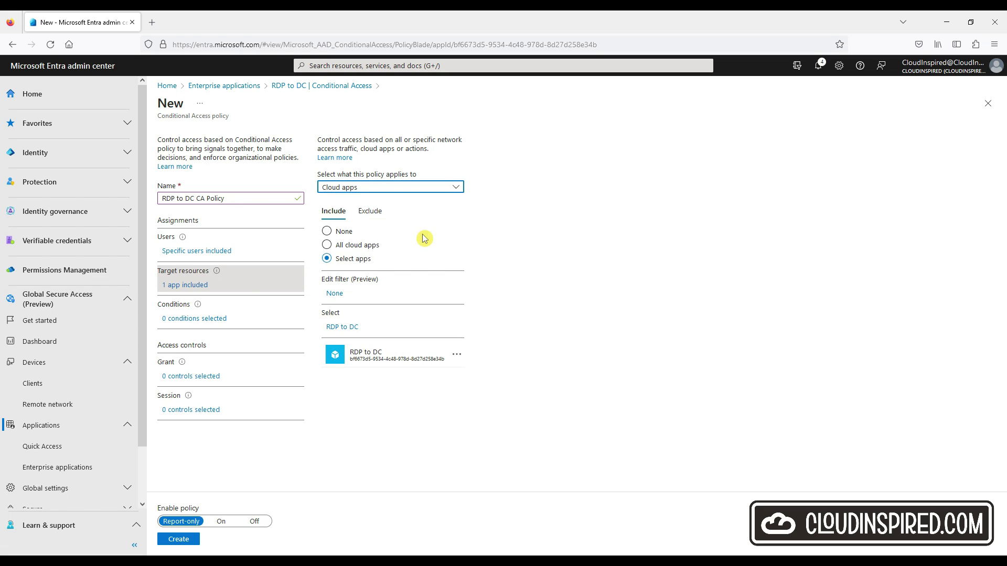
click(424, 230)
click(398, 243)
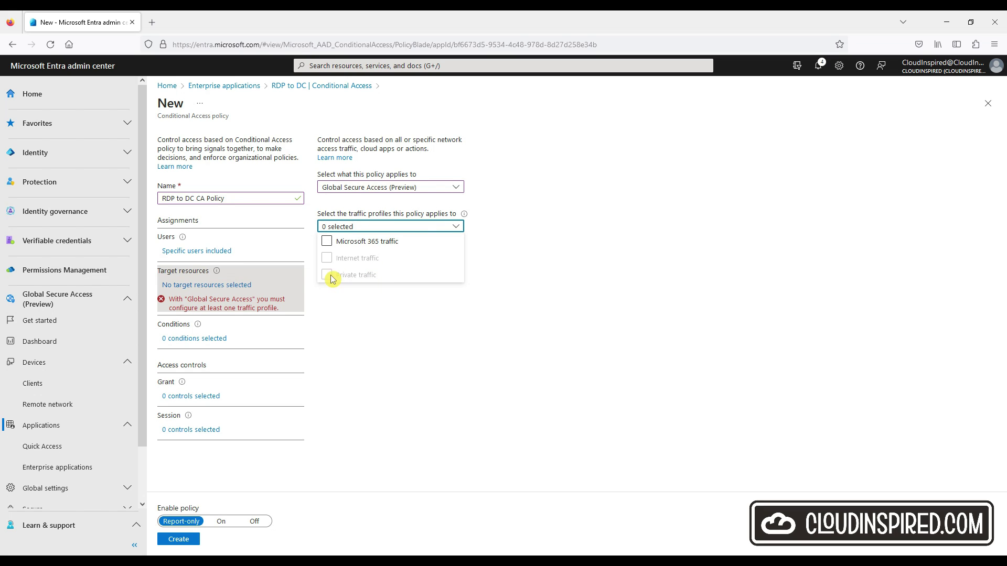
click(455, 187)
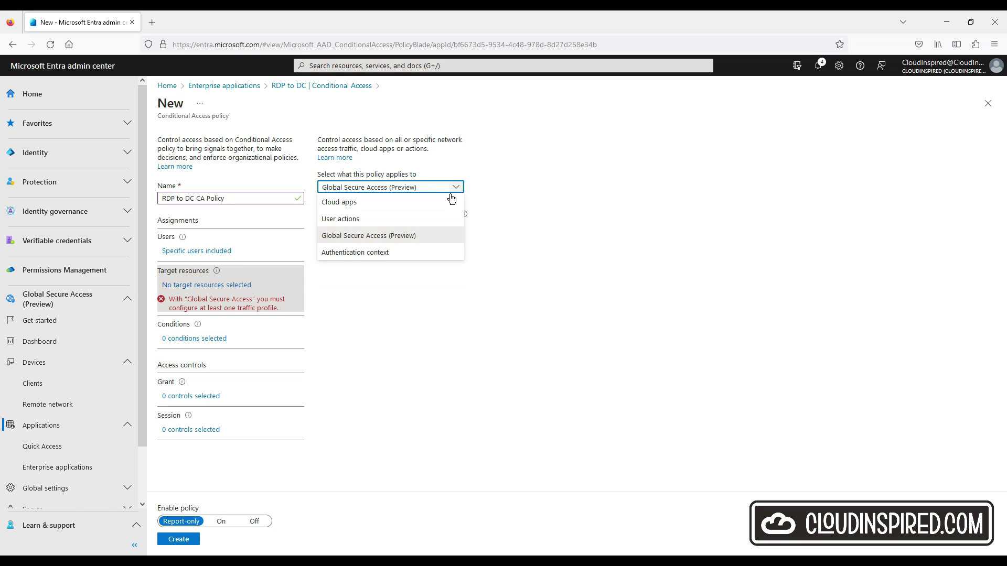
key(Escape)
key(Up)
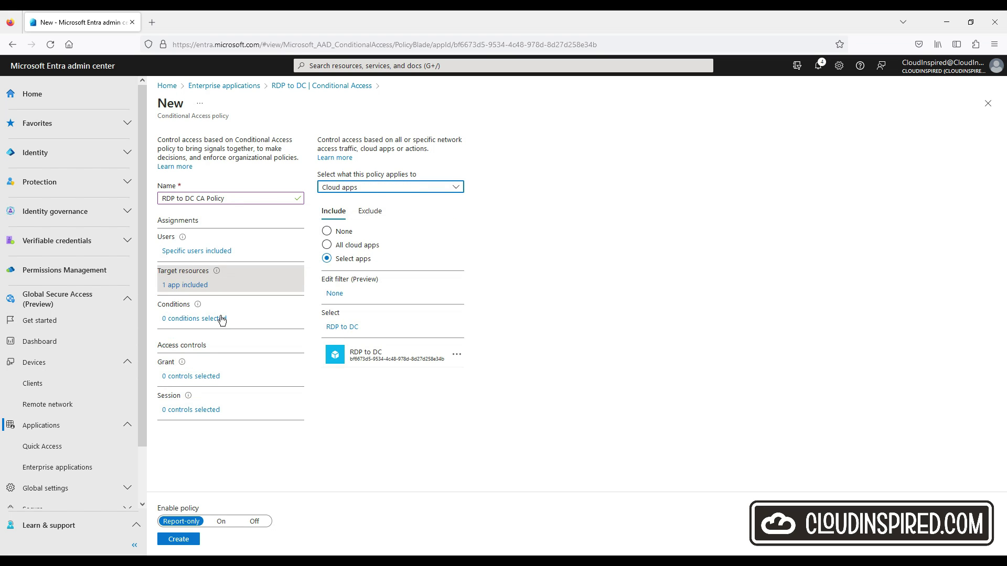
Step: Inspect the user risk, sign-in risk and device platforms conditions, leaving them unconfigured
click(290, 308)
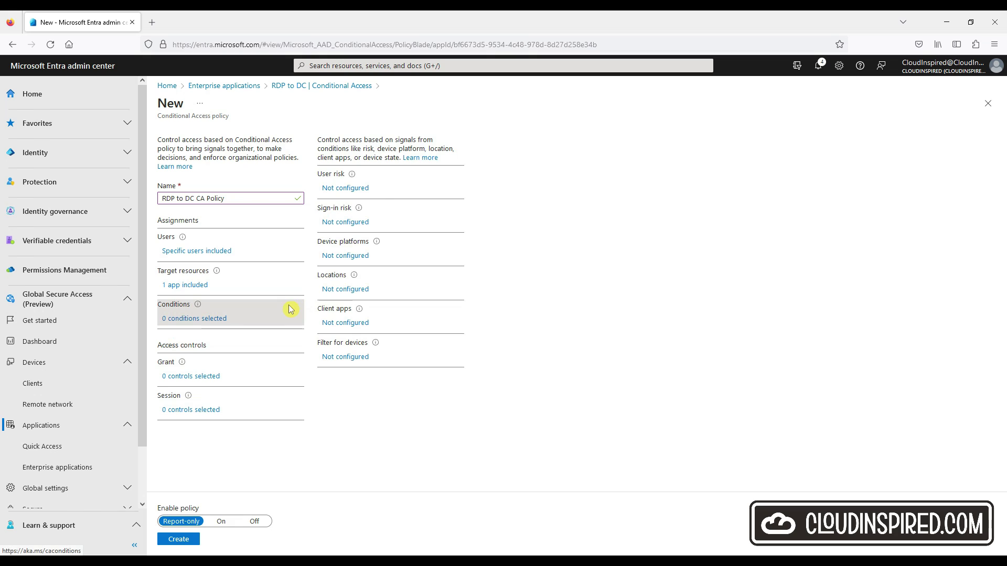
click(363, 189)
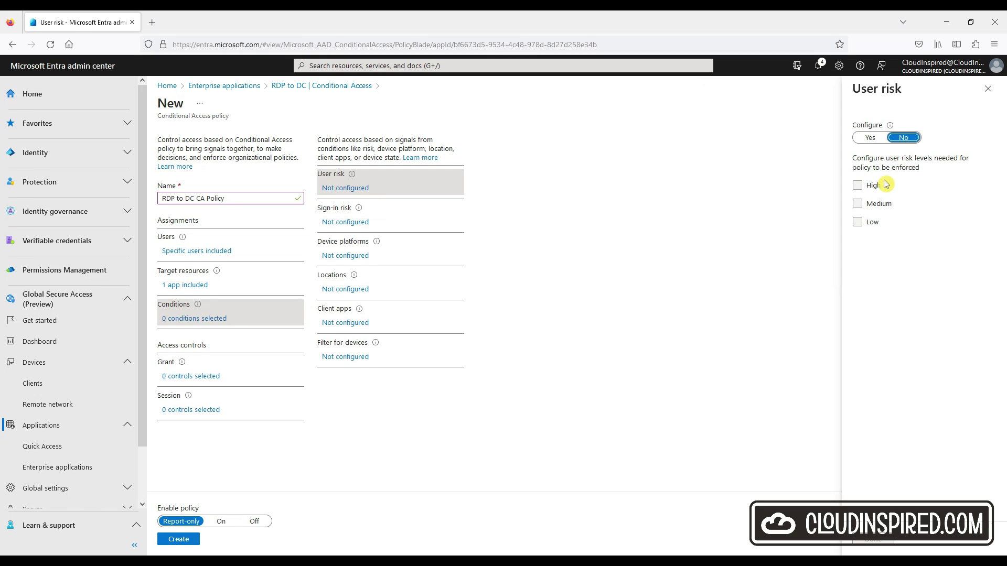
click(983, 99)
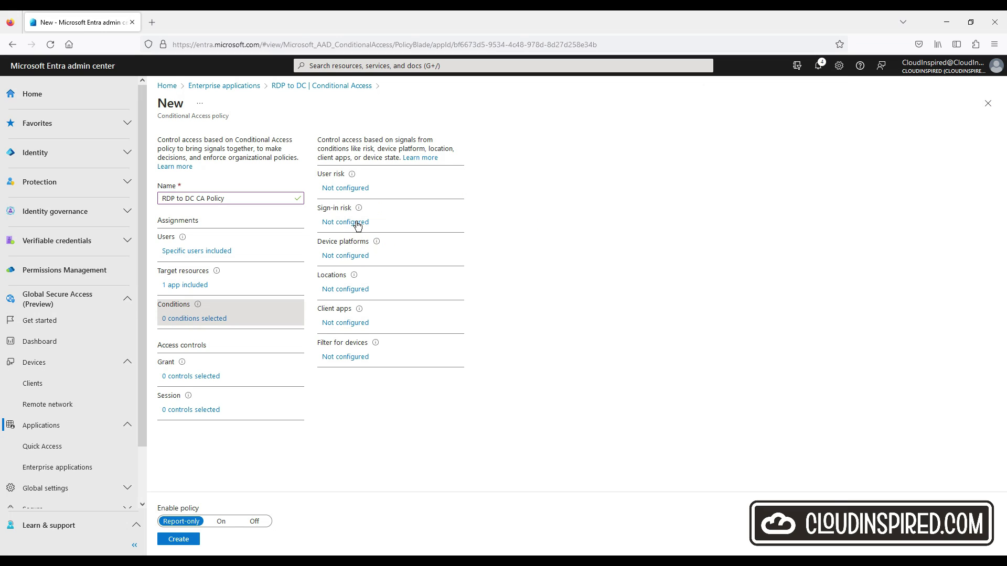
click(357, 224)
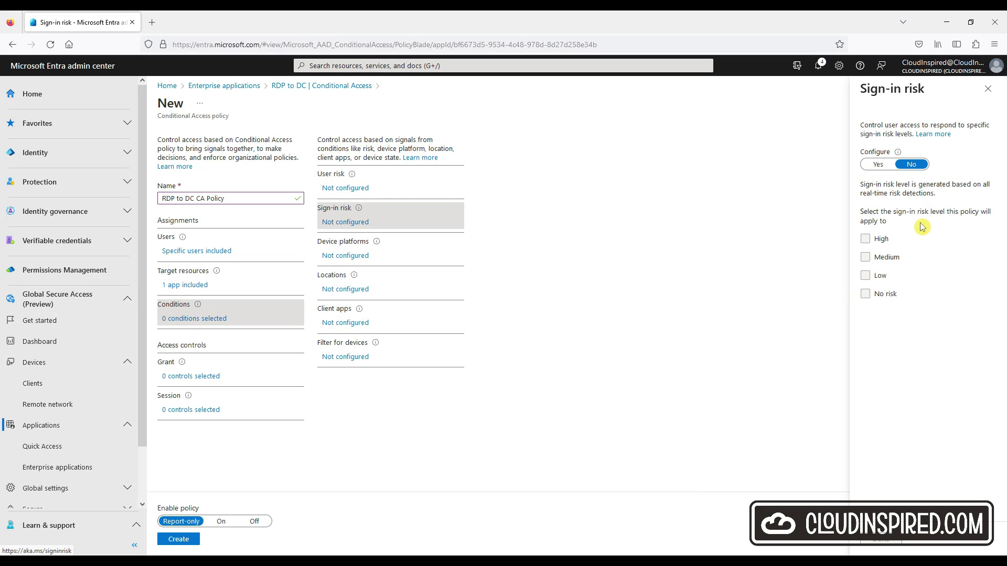
click(987, 89)
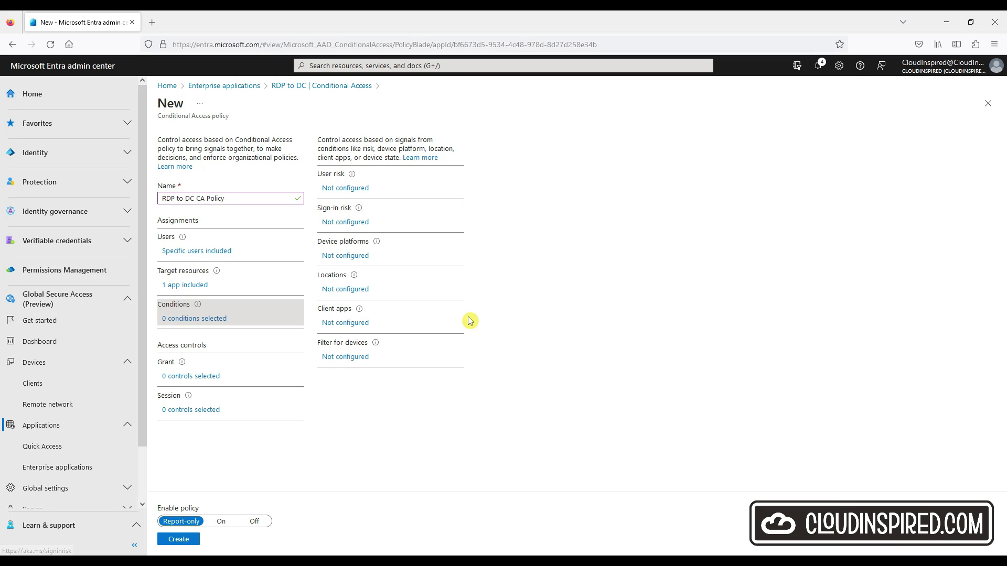
click(361, 258)
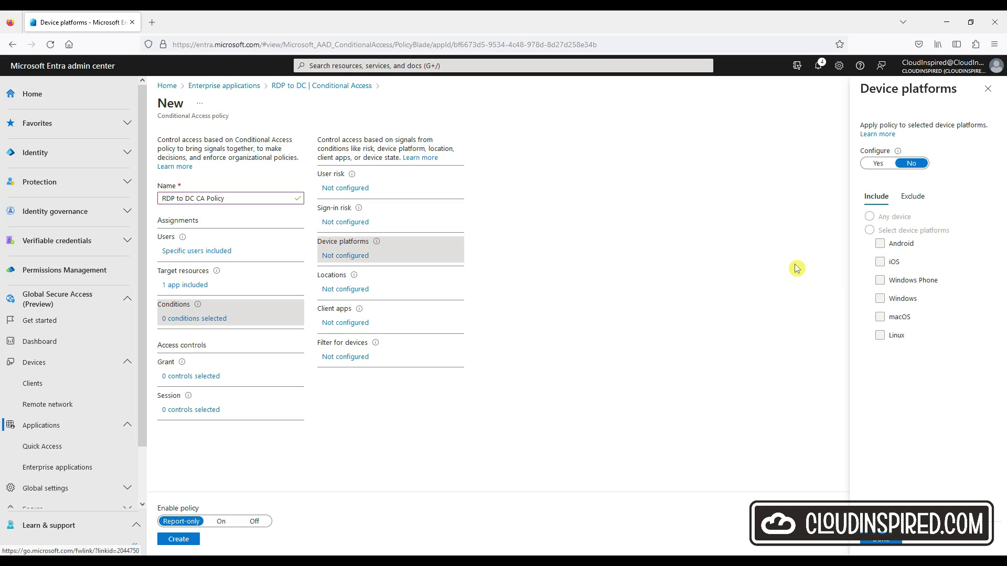
click(988, 89)
Step: Set the Locations condition to Yes with Any location, leaving Client apps unchanged
click(365, 291)
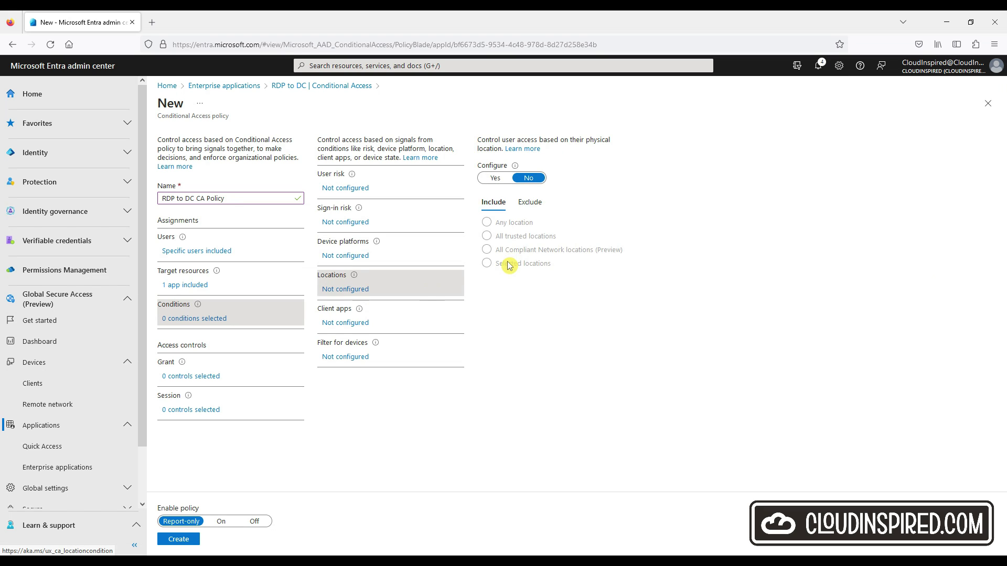
click(495, 178)
click(503, 221)
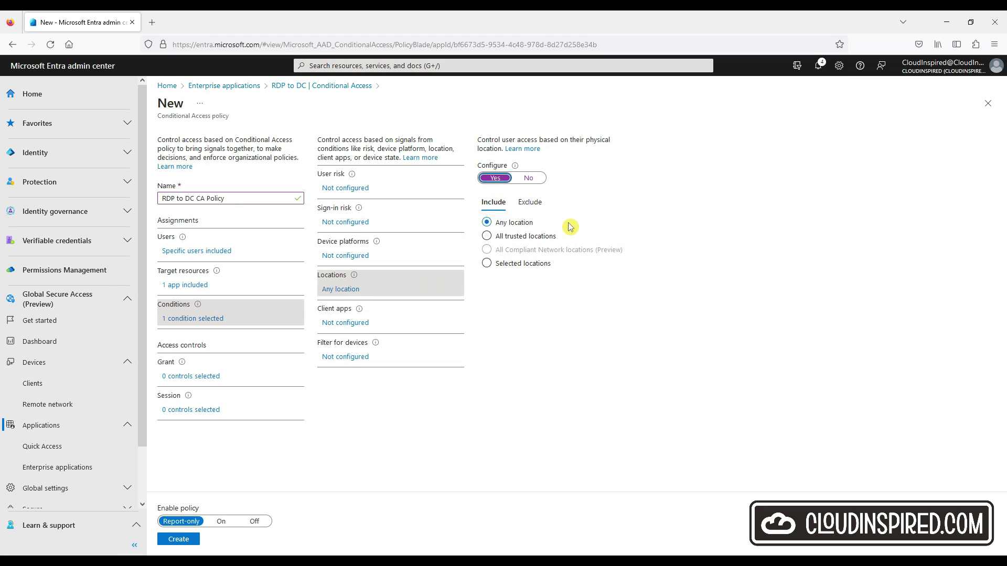
click(355, 328)
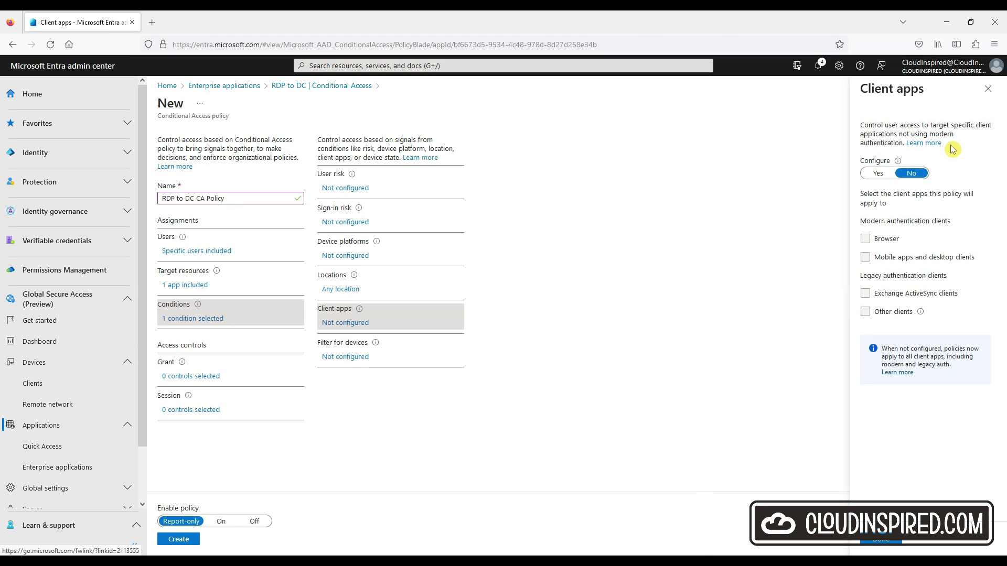
click(988, 89)
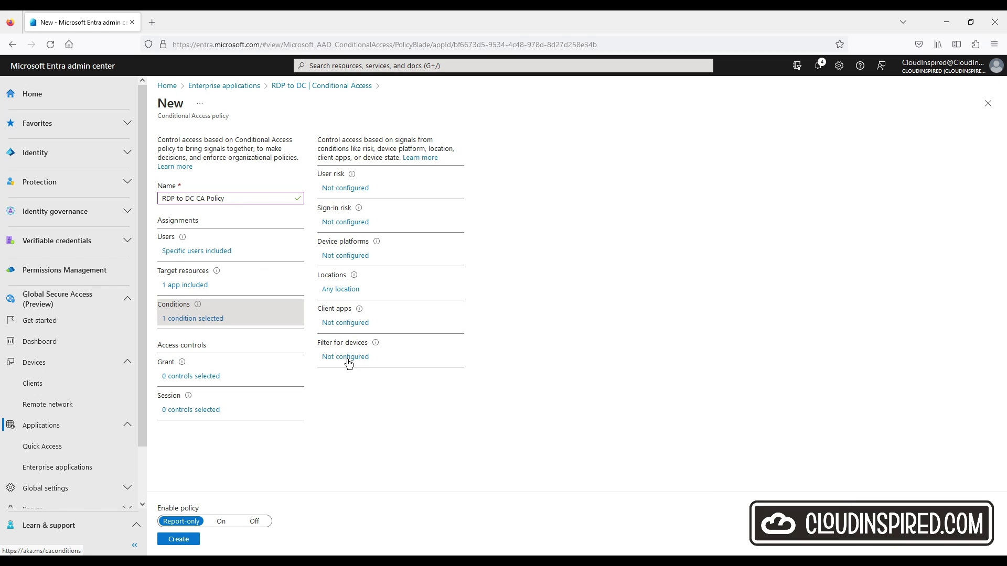
Step: Under Grant access, tick Require multifactor authentication and confirm the grant controls
click(207, 380)
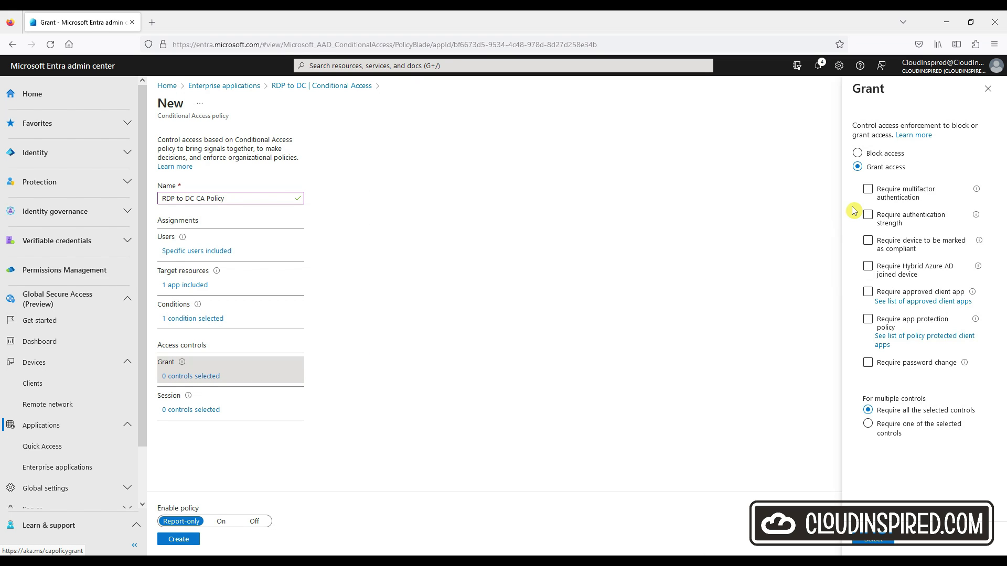
click(868, 190)
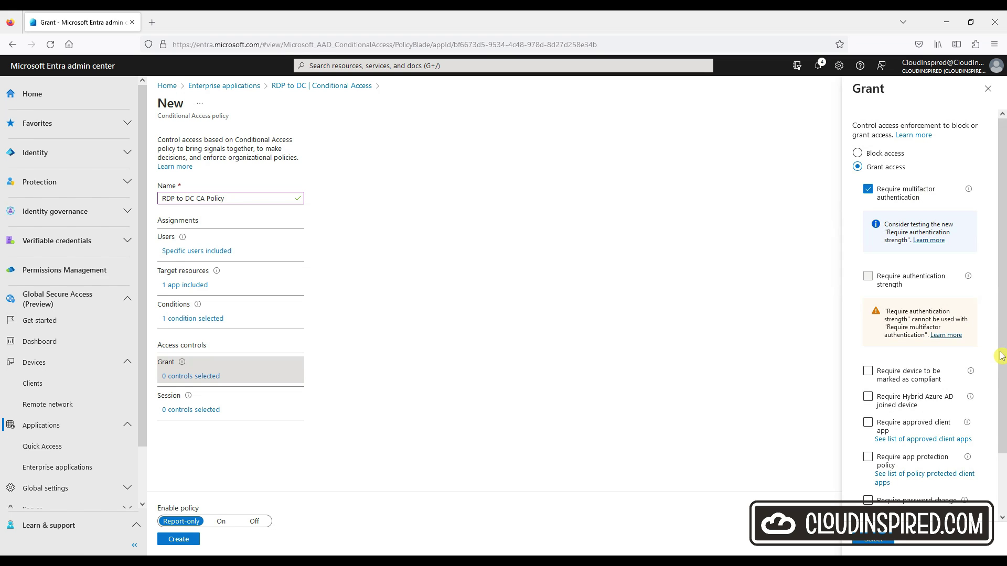
drag(1003, 369, 1003, 437)
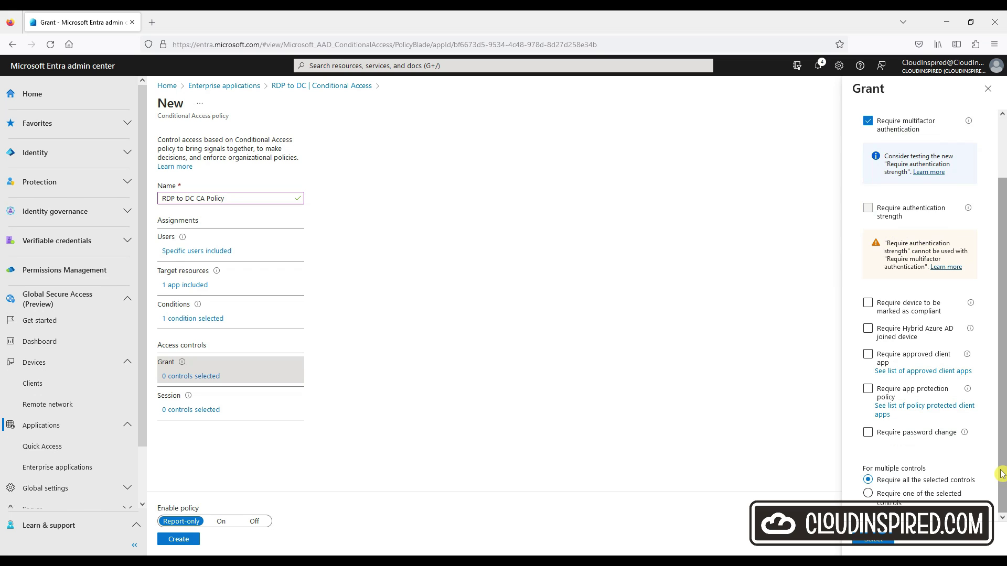
scroll(999, 478, up, 3)
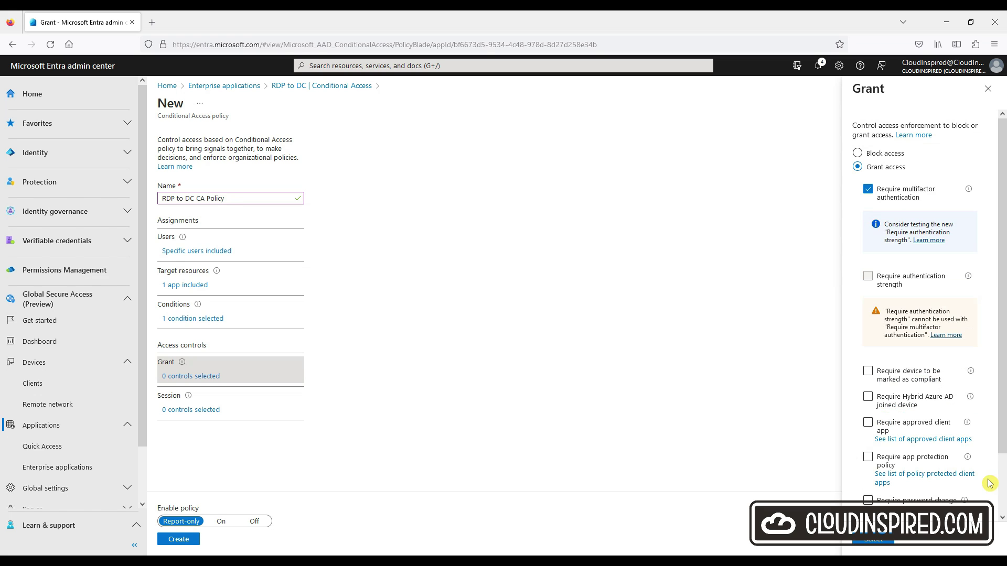
click(874, 540)
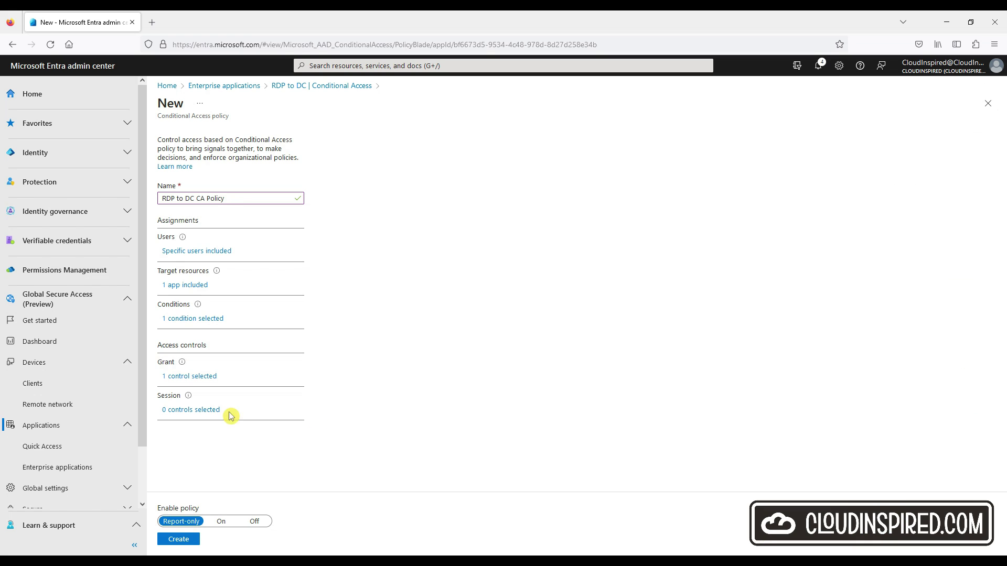
Step: Turn on session sign-in frequency with a reauthentication interval of 1 day
click(205, 411)
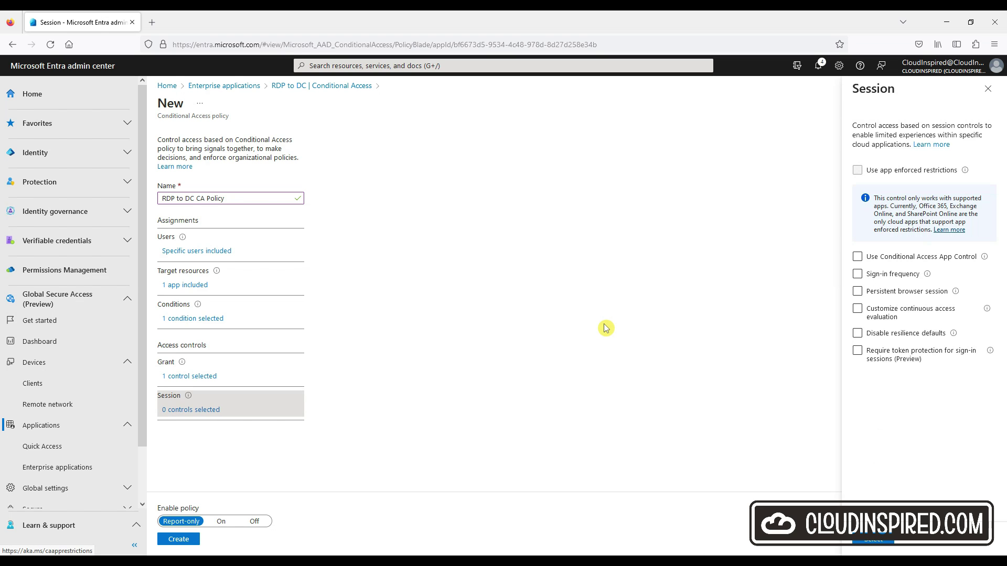
click(857, 274)
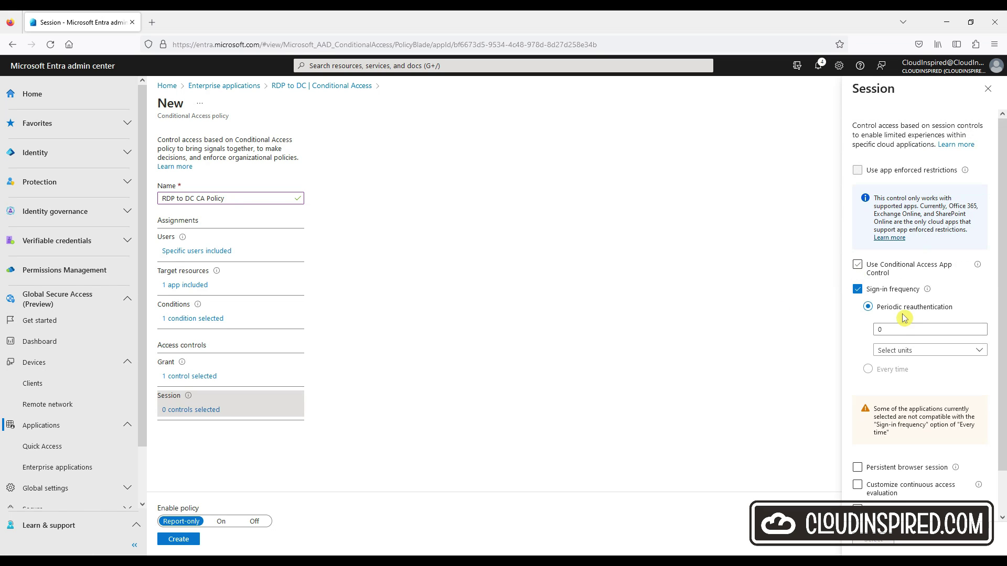
click(916, 352)
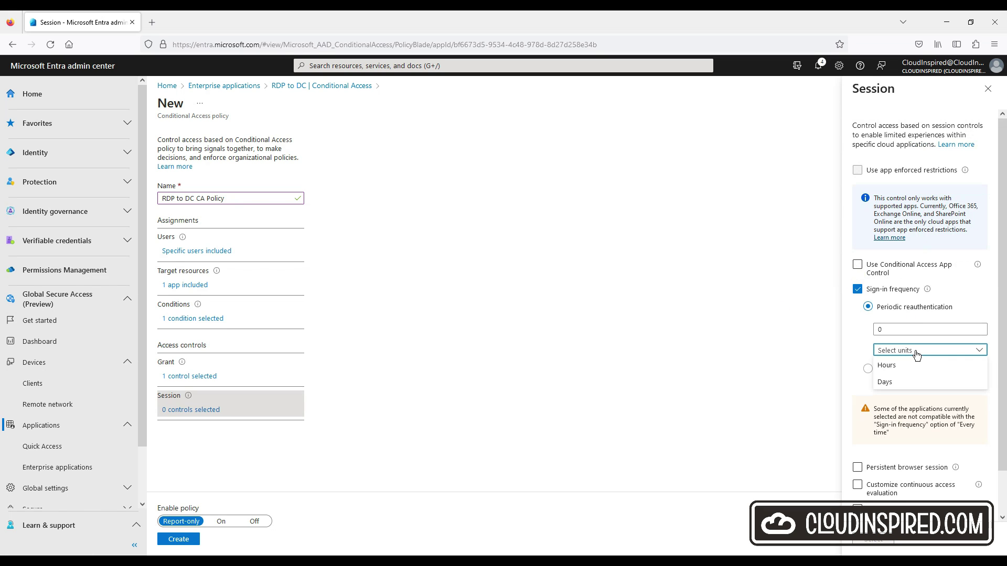
click(911, 382)
click(893, 331)
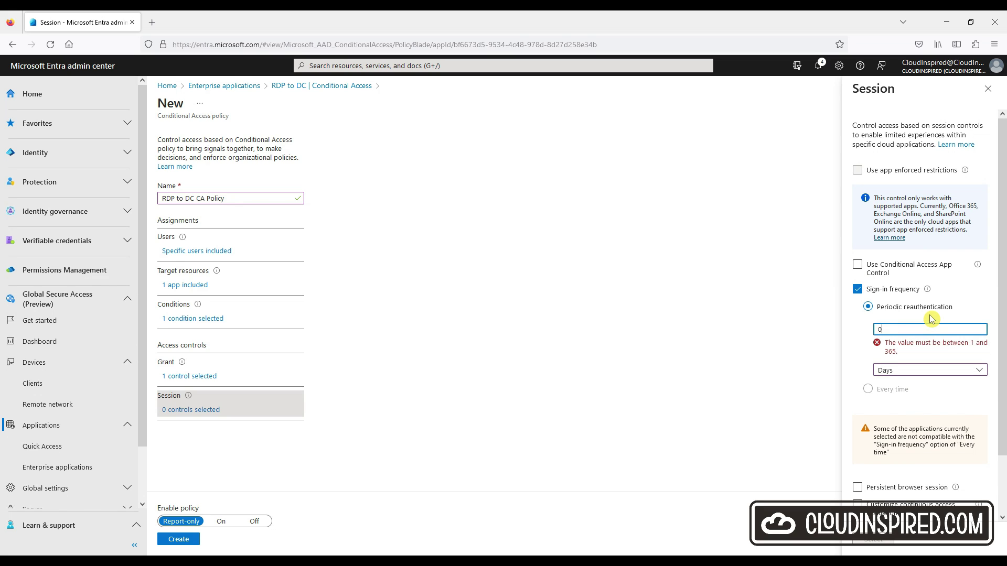
text(1)
click(738, 330)
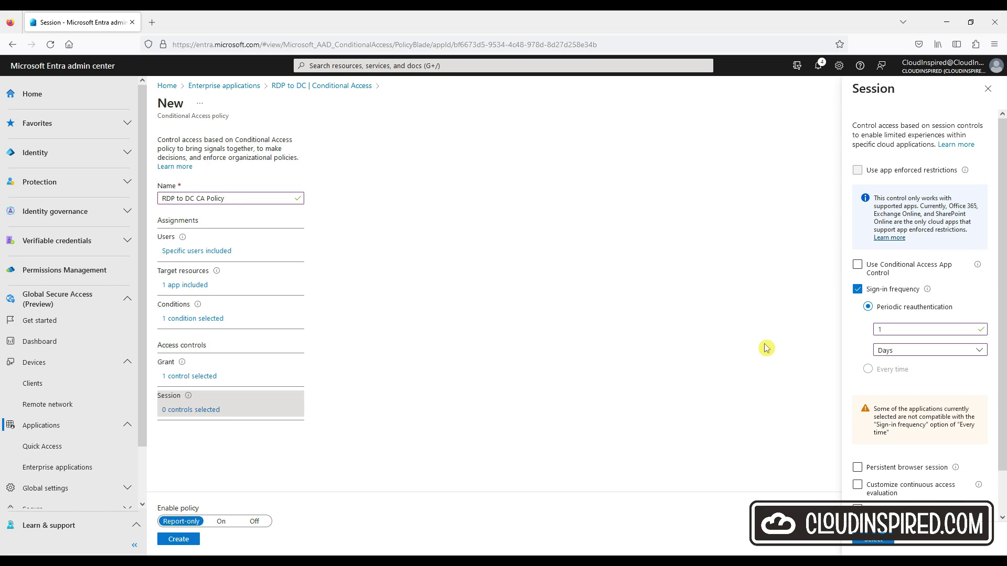
click(874, 545)
Step: Switch the policy from Report-only to On, create it, and enable the Private access profile
click(222, 522)
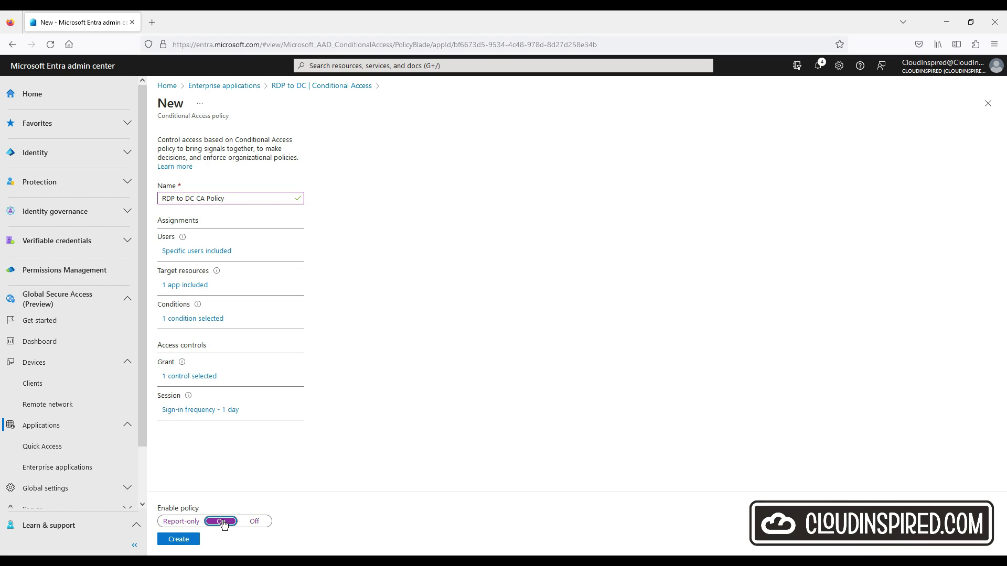
click(184, 546)
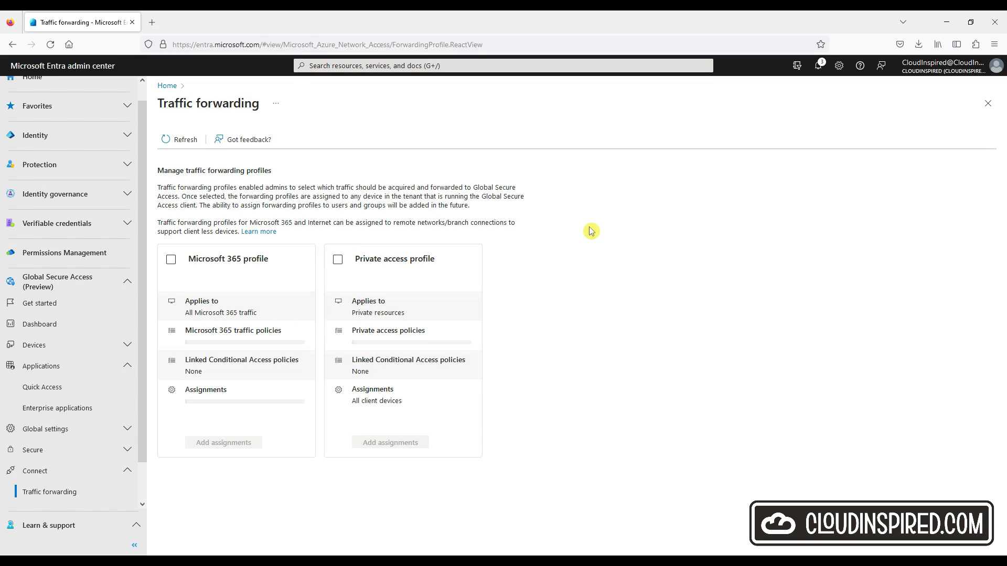
click(337, 260)
Step: Confirm enabling the Private access profile and review its private access policies including RDP to DC
click(171, 195)
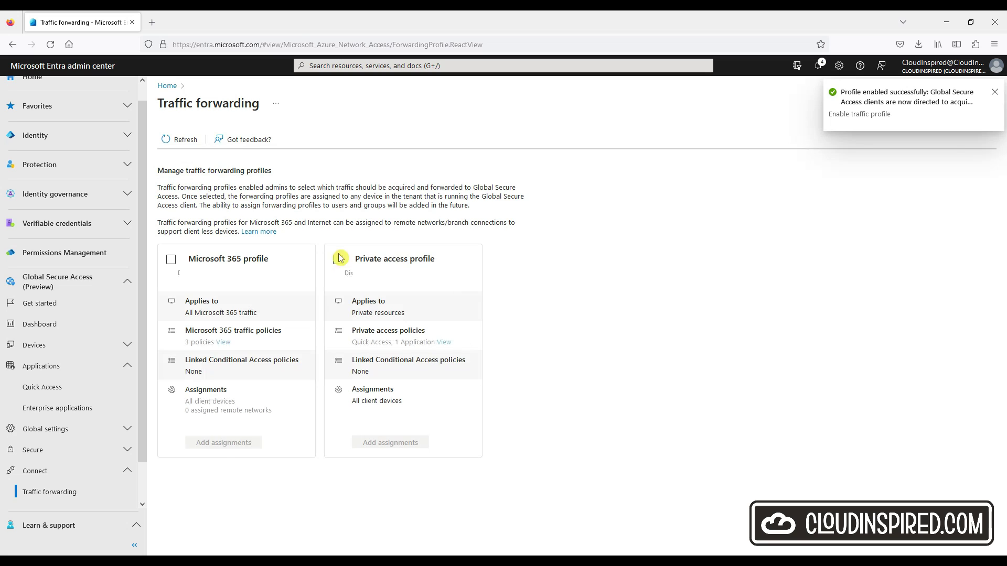
click(445, 343)
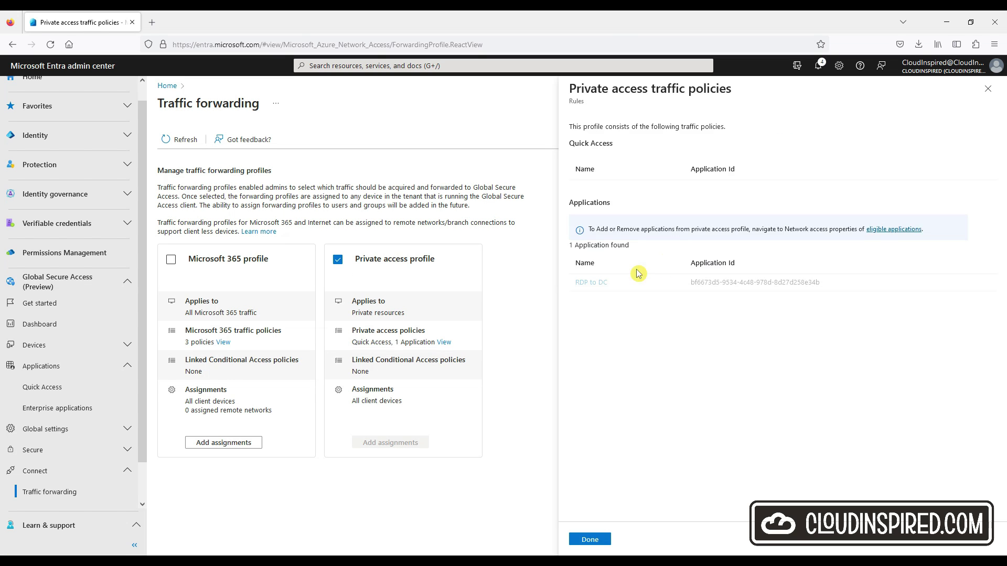
click(591, 539)
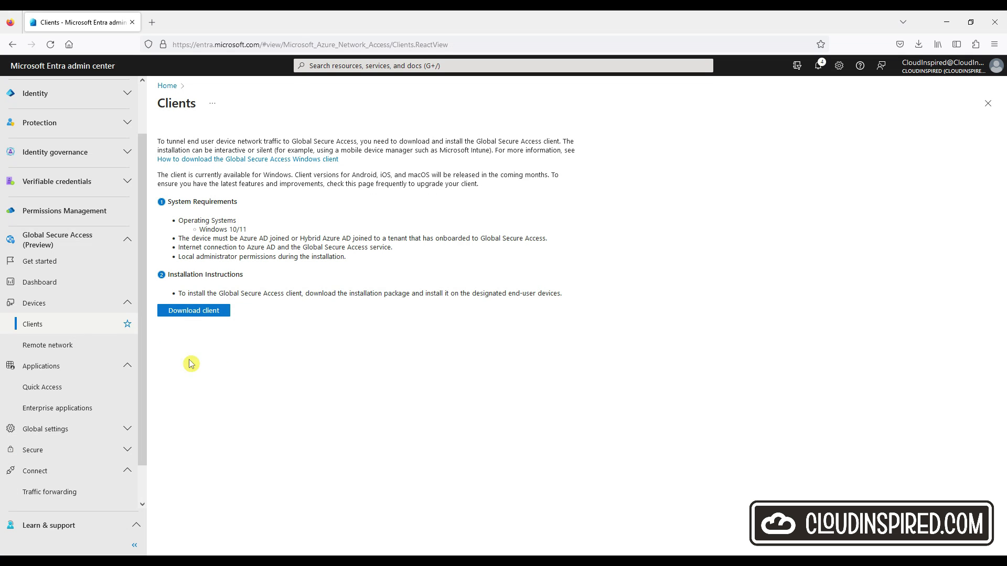
Step: Download the GlobalSecureAccessClient.exe installer from the Clients page
click(202, 311)
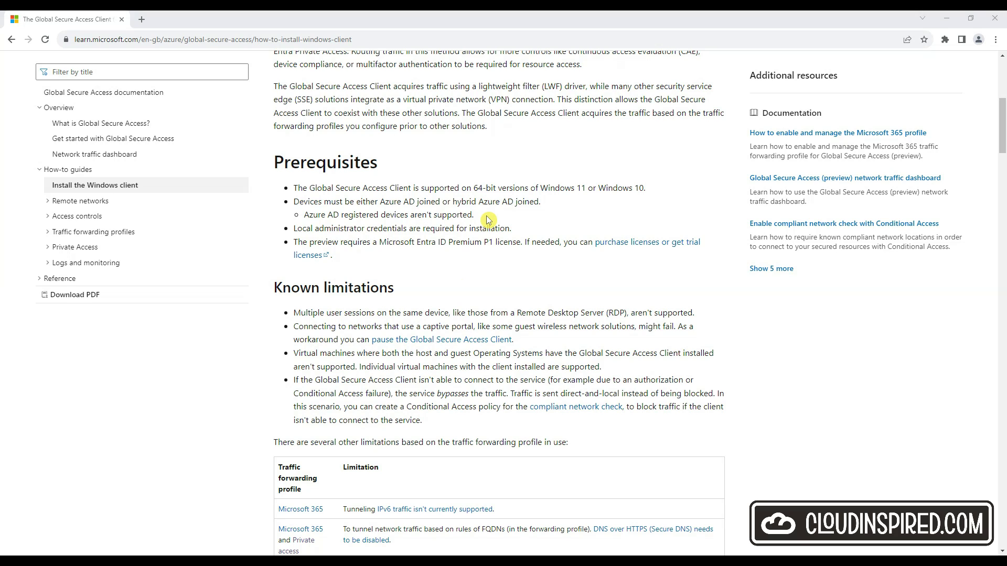
Step: Highlight the prerequisite that devices must be Azure AD joined or hybrid Azure AD joined
drag(475, 216, 304, 215)
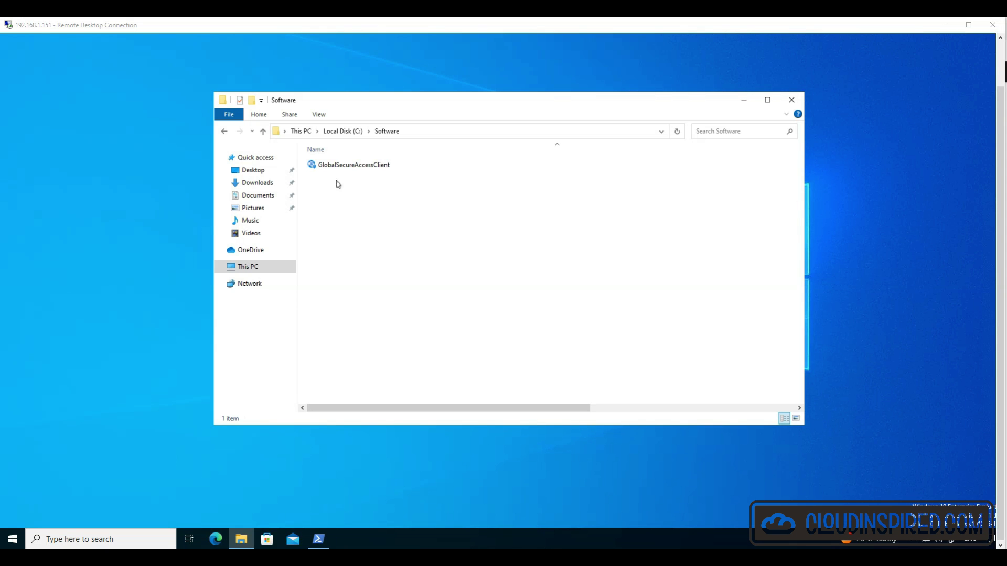
Step: Run GlobalSecureAccessClient on the remote PC, accept the licence and install it
double_click(349, 165)
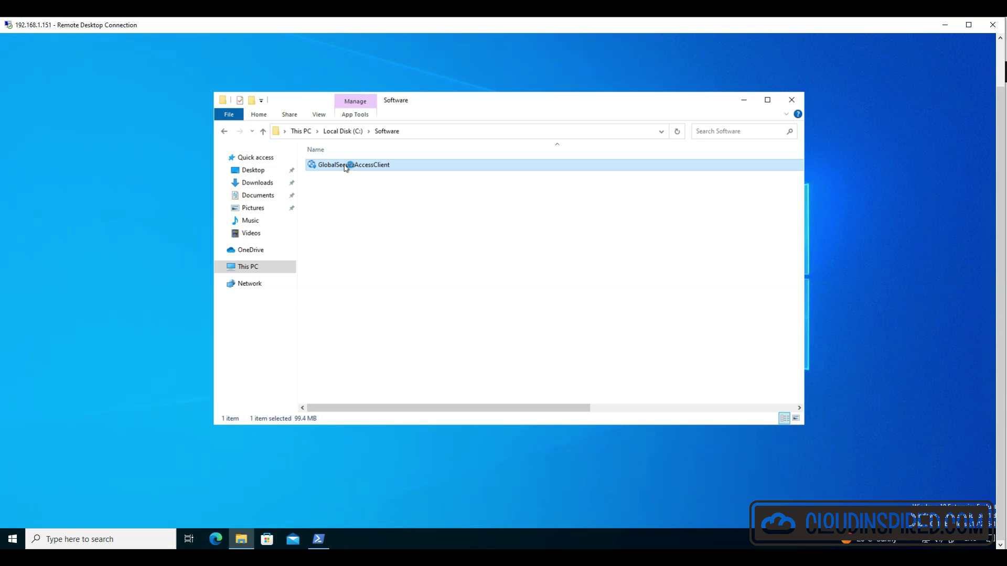
click(503, 307)
click(561, 321)
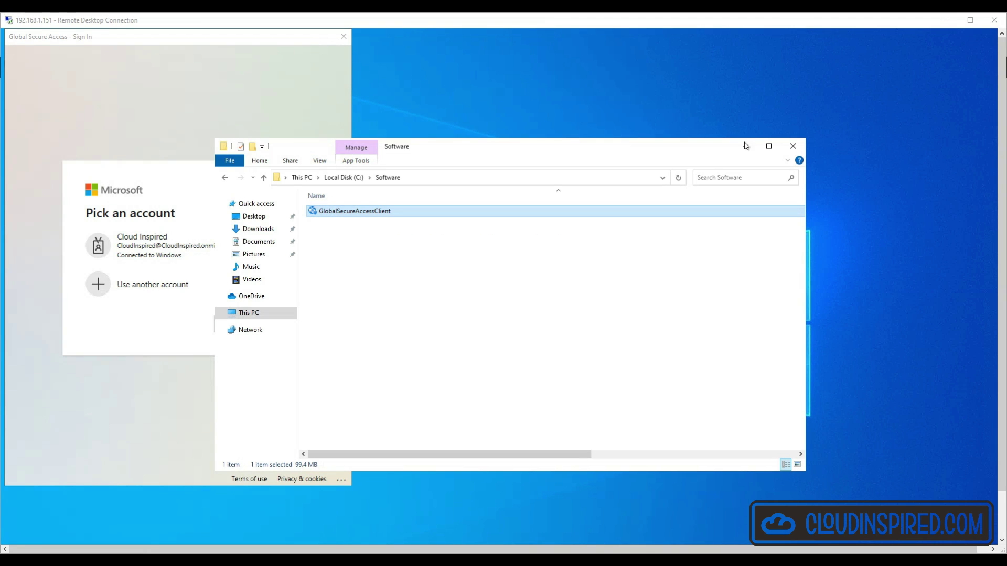
Step: Sign the client in with the work account and open its Advanced diagnostics from the tray
click(746, 146)
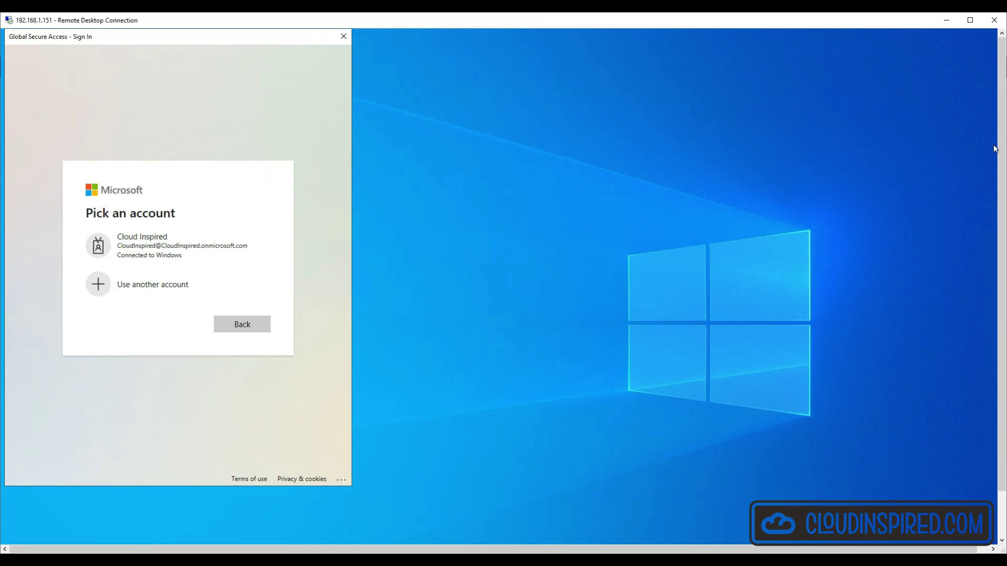
click(231, 253)
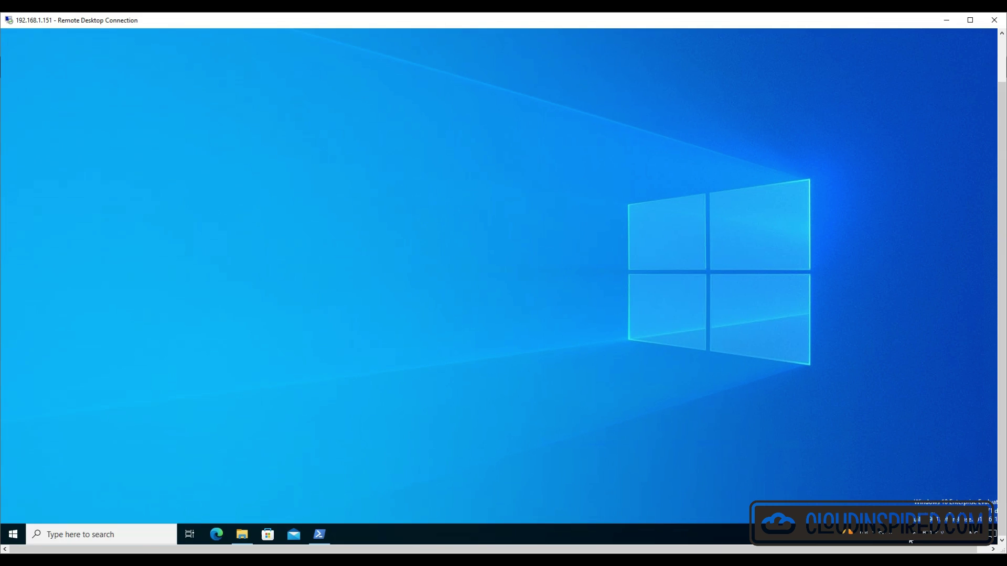
click(913, 535)
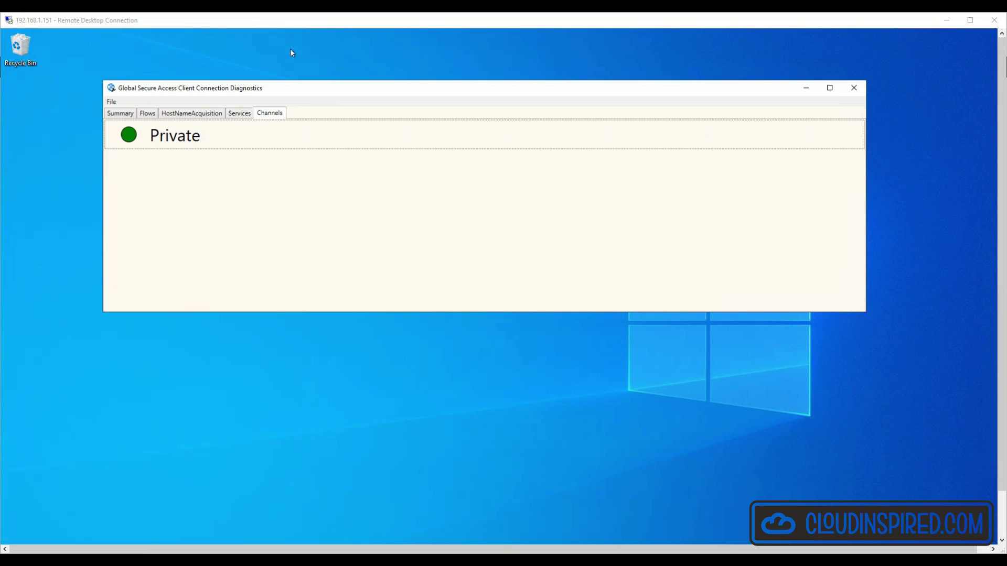
click(239, 113)
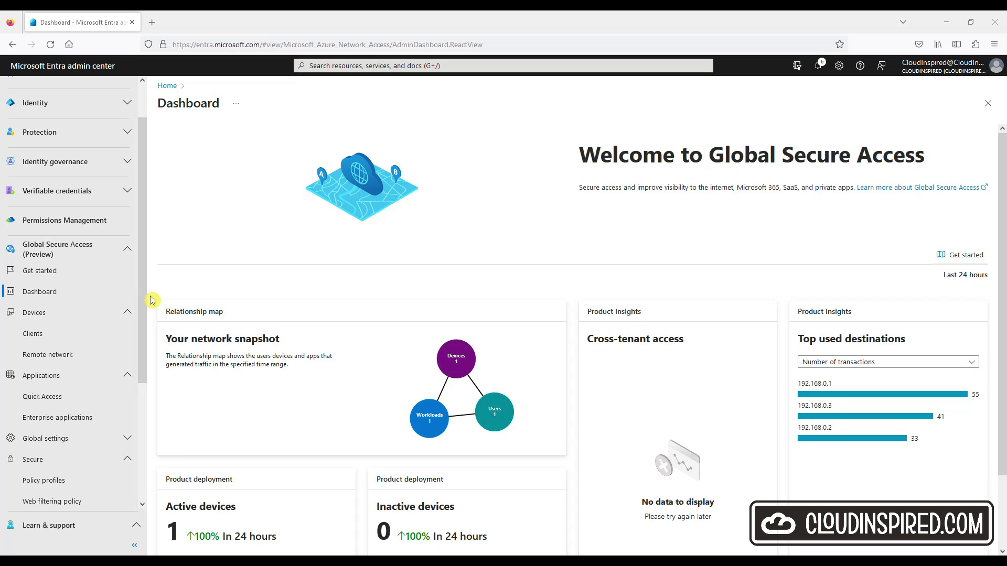
Step: Go to Global settings > Session management and show the Adaptive Access tab
scroll(152, 299, down, 2)
click(127, 439)
scroll(135, 377, down, 3)
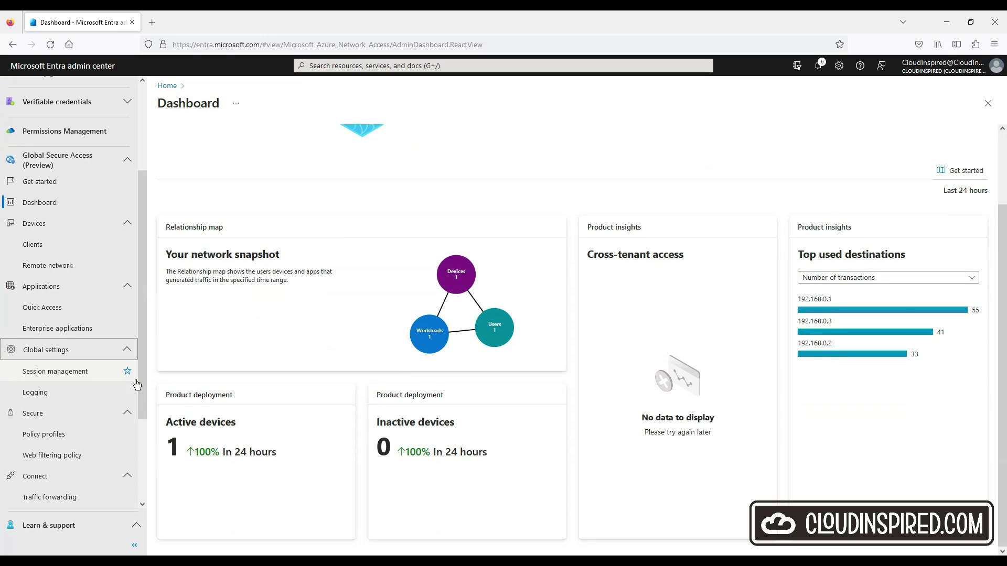
click(101, 373)
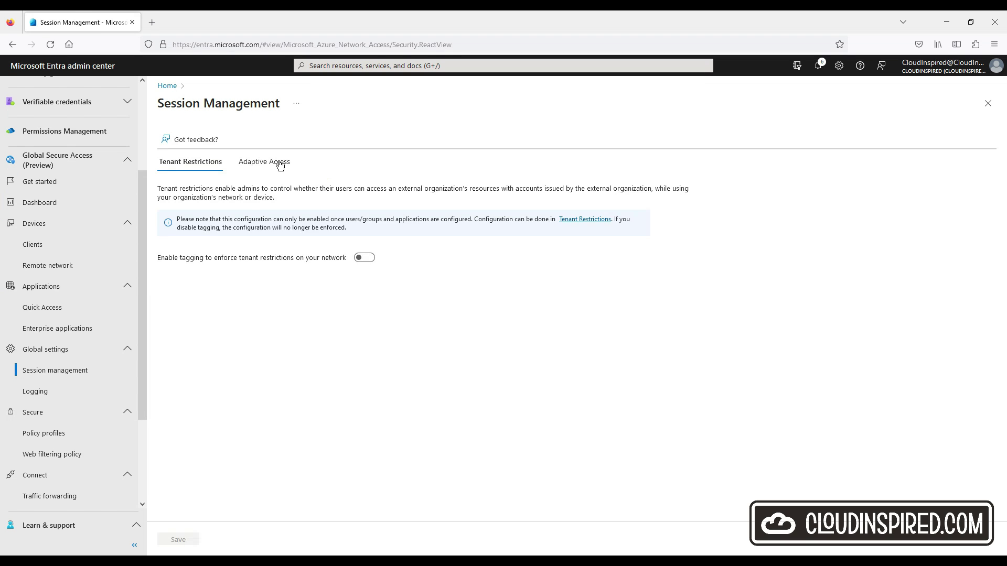
click(280, 165)
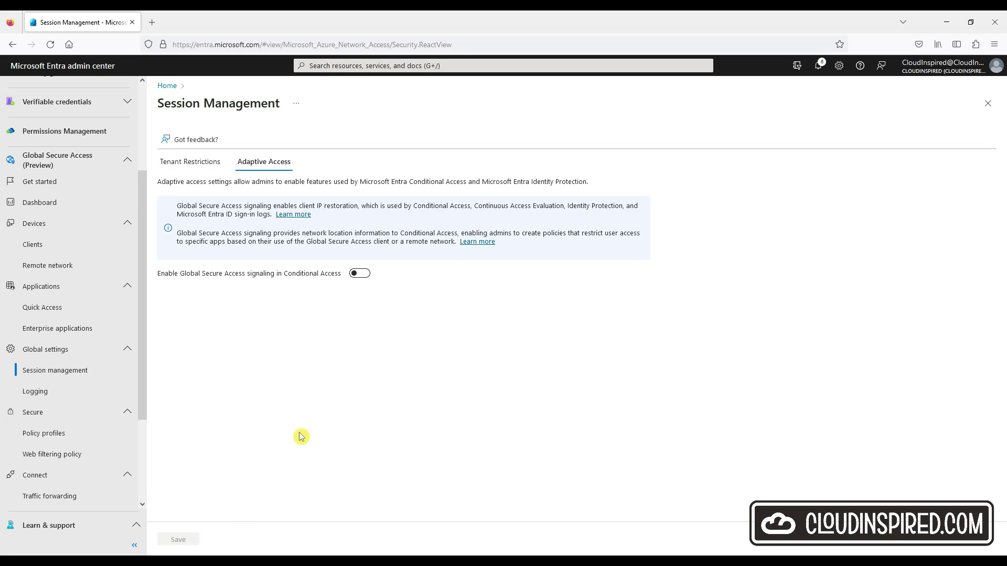
Step: Switch on 'Enable Global Secure Access signaling in Conditional Access' and save the setting
click(358, 274)
click(183, 540)
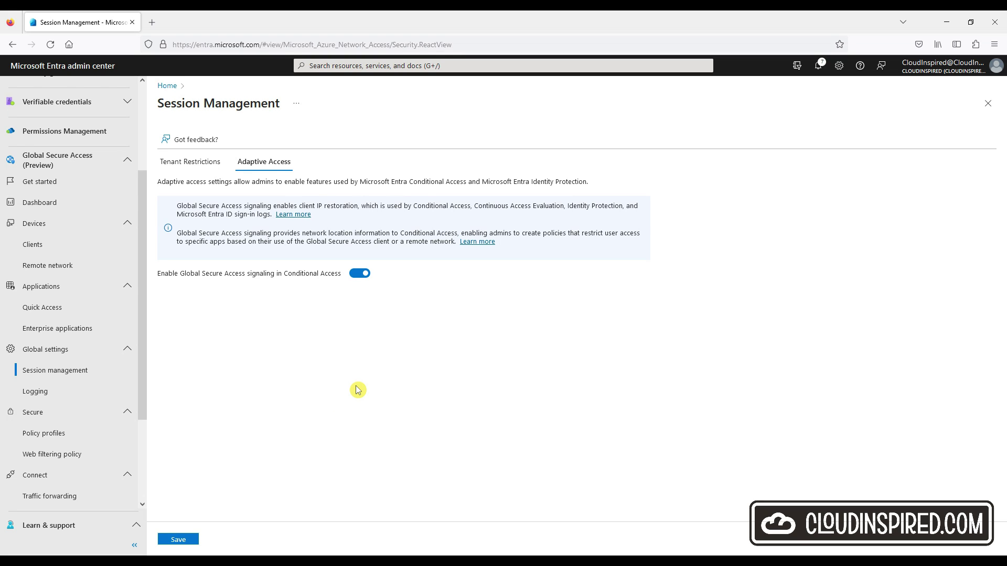
click(176, 540)
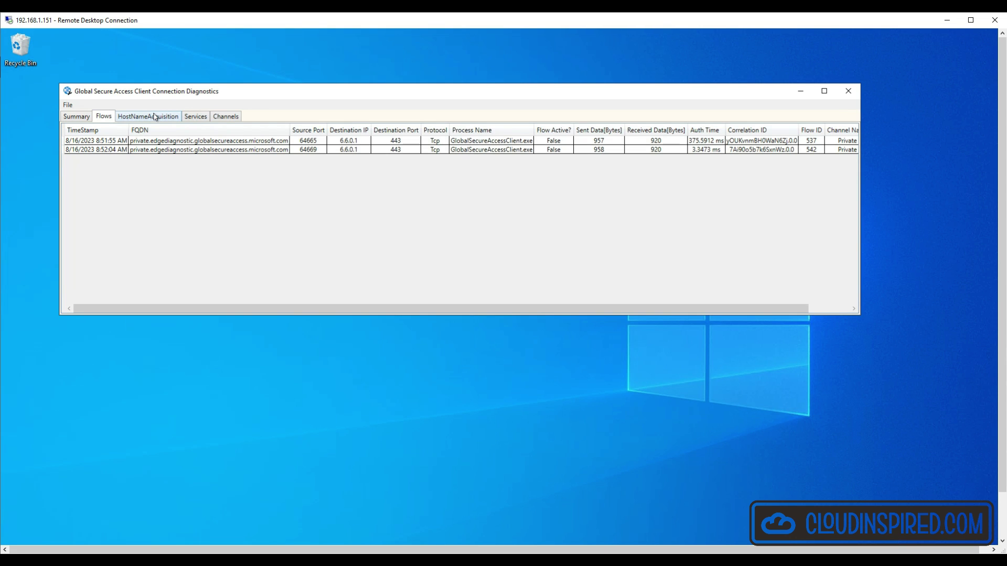
Step: Start a Remote Desktop session to 192.168.0.1 with the Administrator password, accepting the certificate warning
click(156, 118)
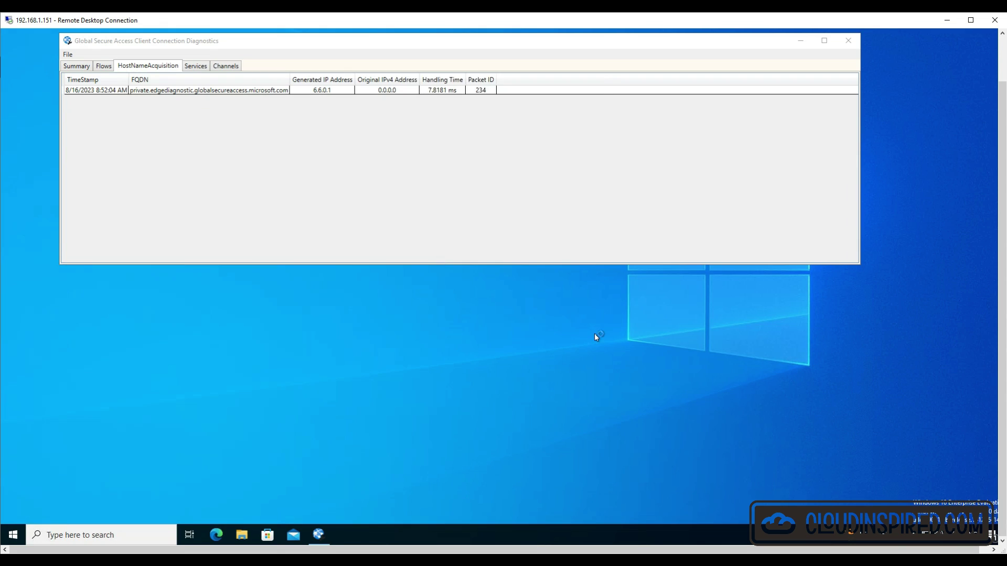
click(544, 203)
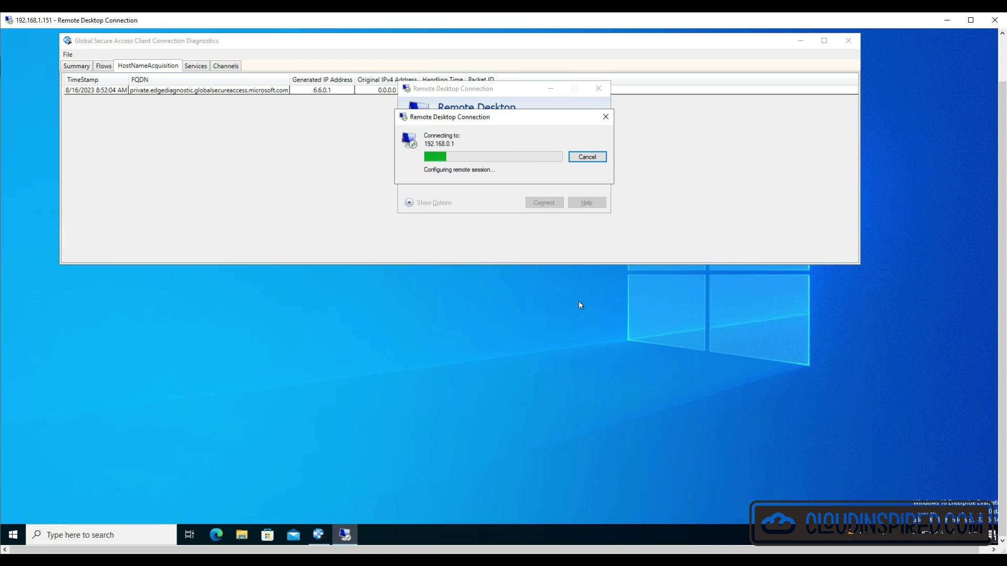
text(************)
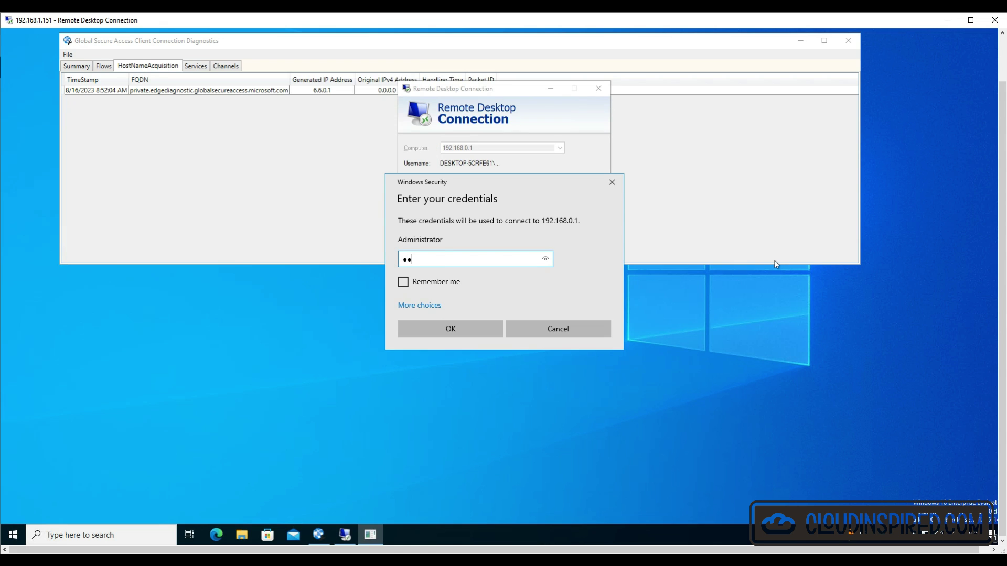
key(Return)
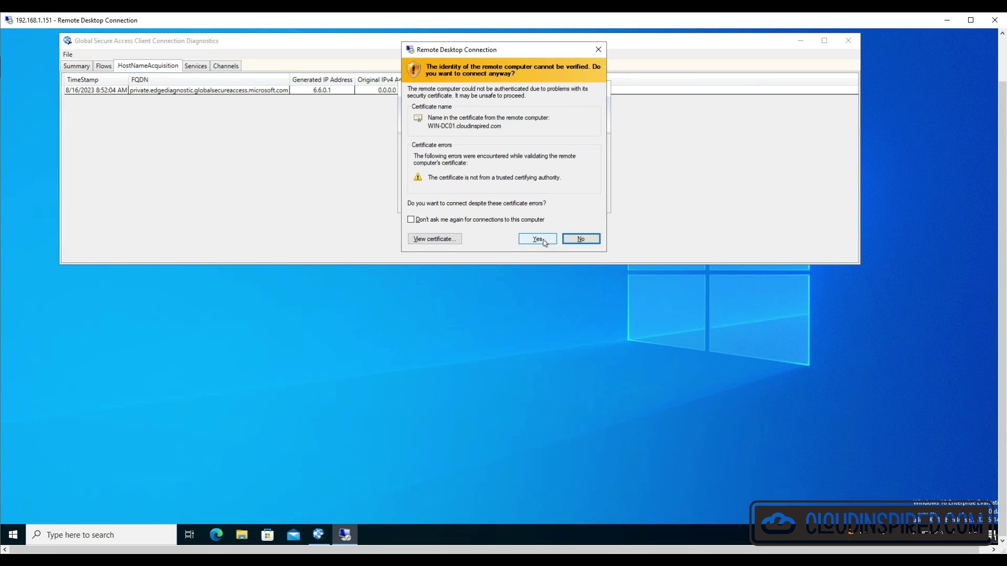
click(543, 240)
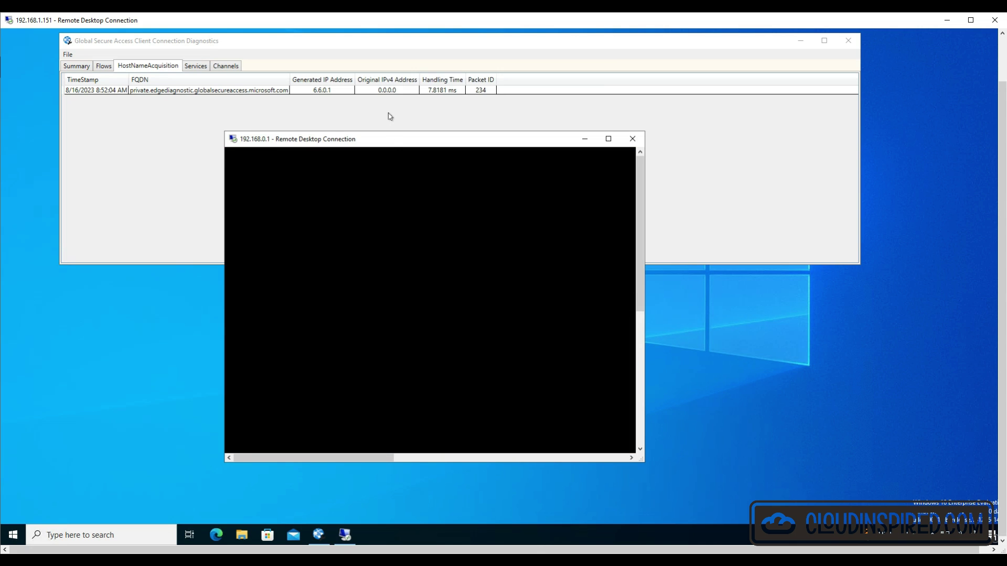
Step: Check the Connection Diagnostics Flows list for the mstsc.exe flow to 192.168.0.1 port 3389
click(196, 66)
click(225, 66)
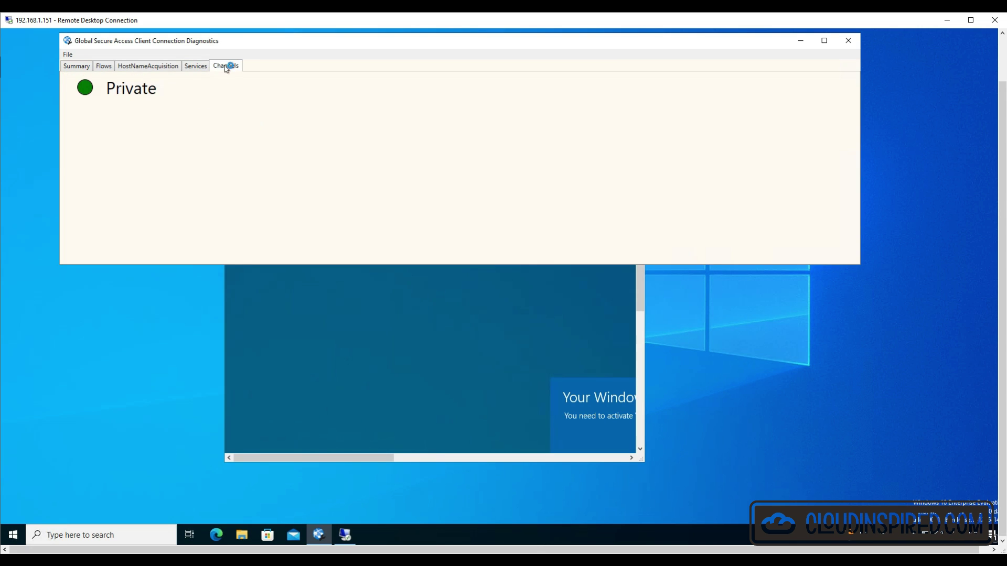
click(103, 67)
click(394, 172)
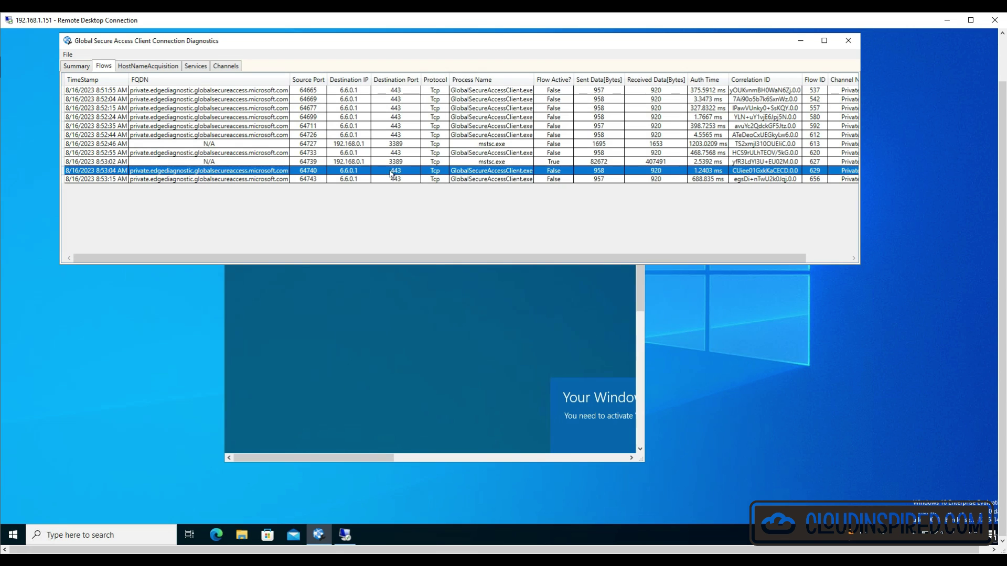
click(395, 180)
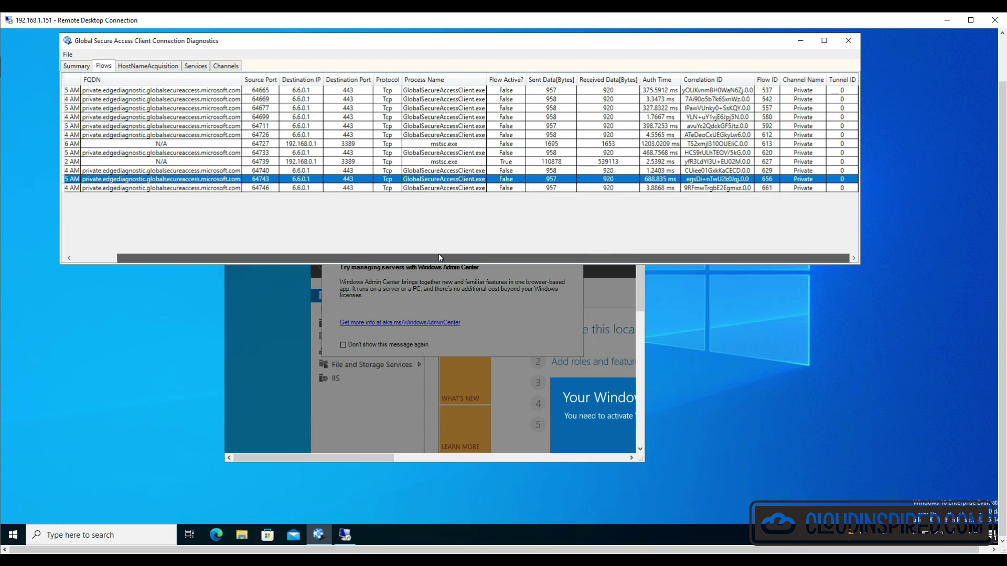
Step: Dismiss the license-expiry notice in the domain controller session and minimize it
click(252, 337)
scroll(314, 394, down, 3)
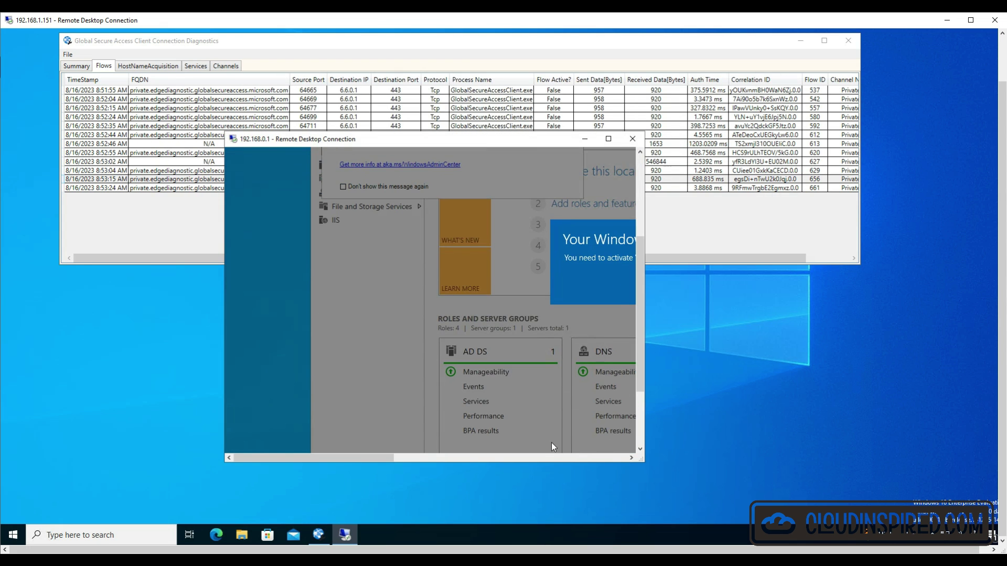
drag(372, 461, 343, 461)
click(602, 283)
click(584, 139)
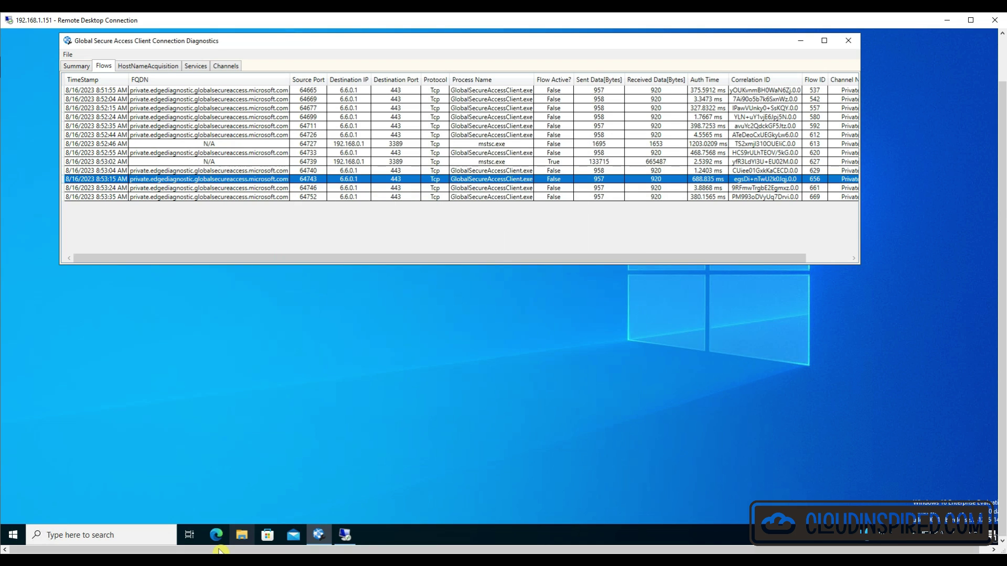
Step: Load the IIS page at 192.168.0.1 in Edge, placing the browser below the flows list
click(217, 534)
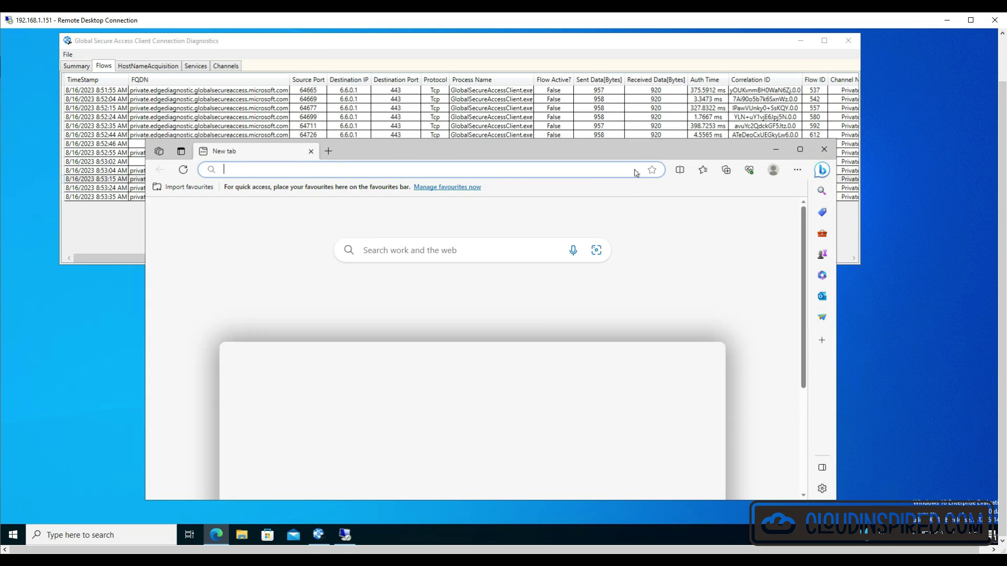
text(192.168.0.1)
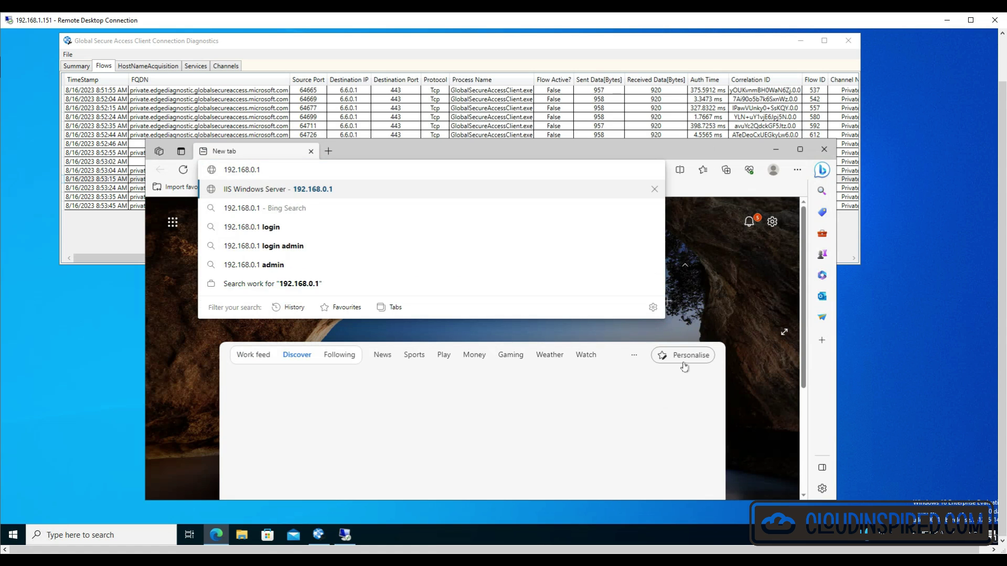
key(Return)
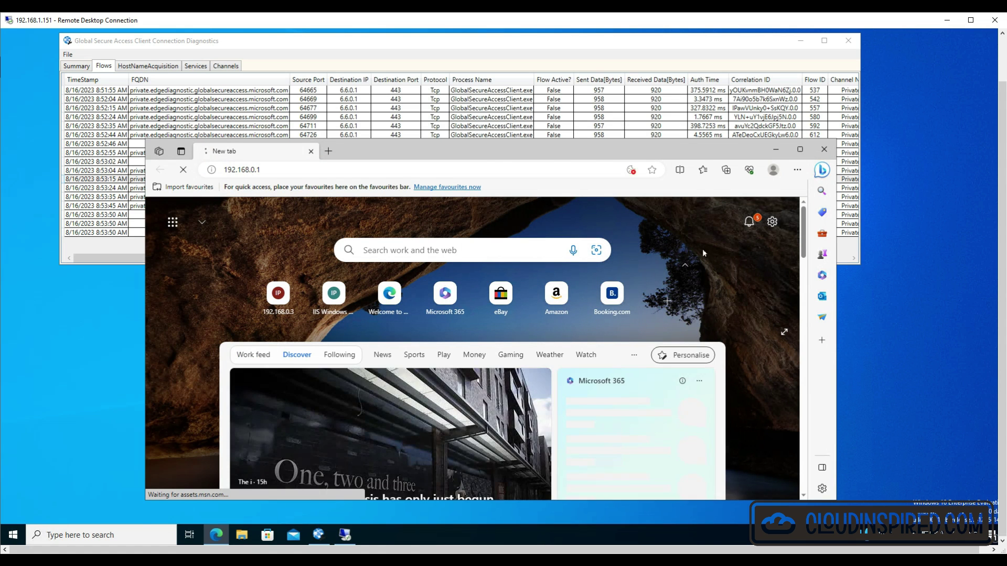
drag(696, 153, 696, 291)
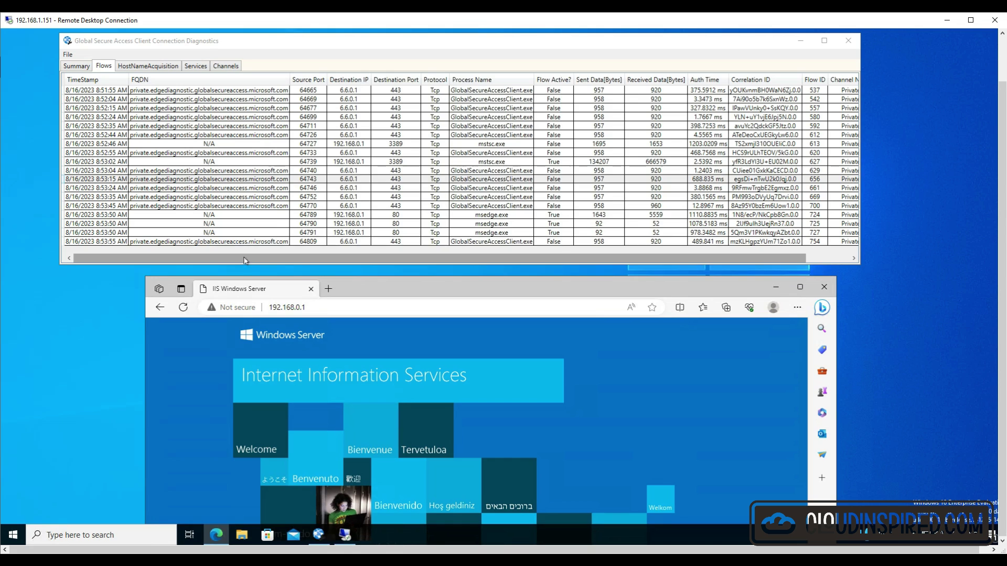
drag(247, 258, 224, 257)
drag(737, 290, 738, 324)
Step: Browse the PerfLogs and Program Files (x86) folders on the \\192.168.0.2\c$ share
click(777, 320)
drag(472, 180, 462, 276)
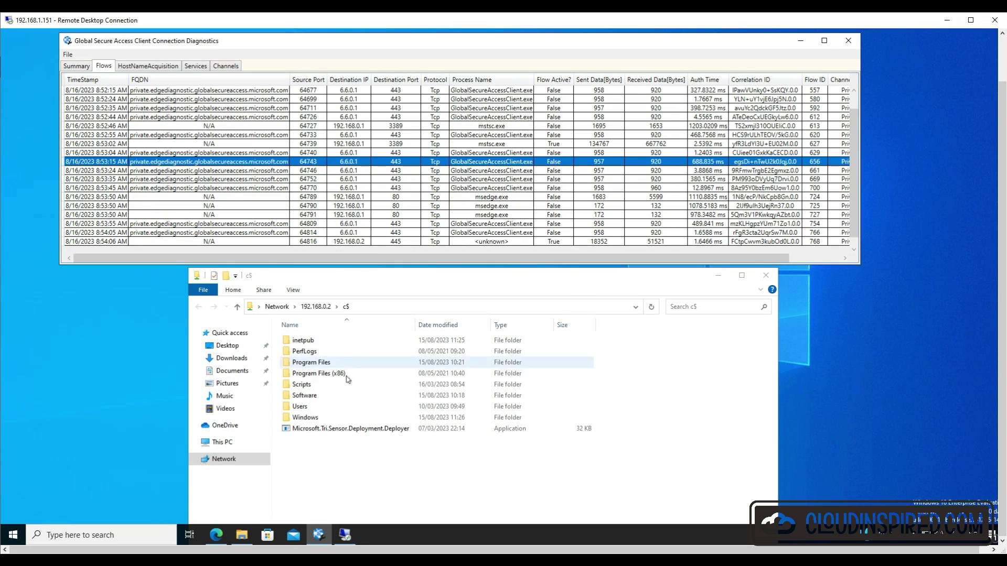
double_click(434, 348)
key(alt+Left)
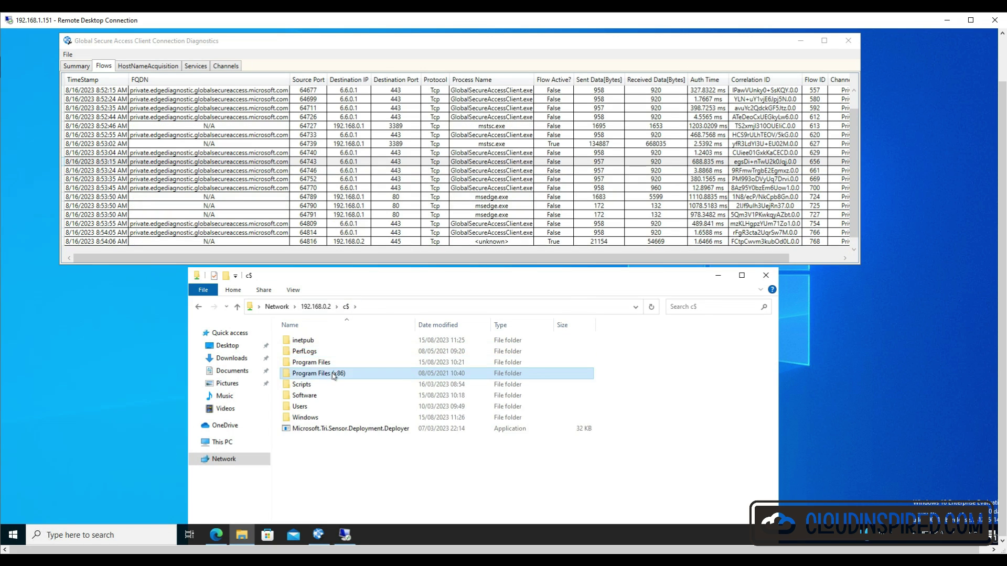
double_click(336, 373)
key(alt+Left)
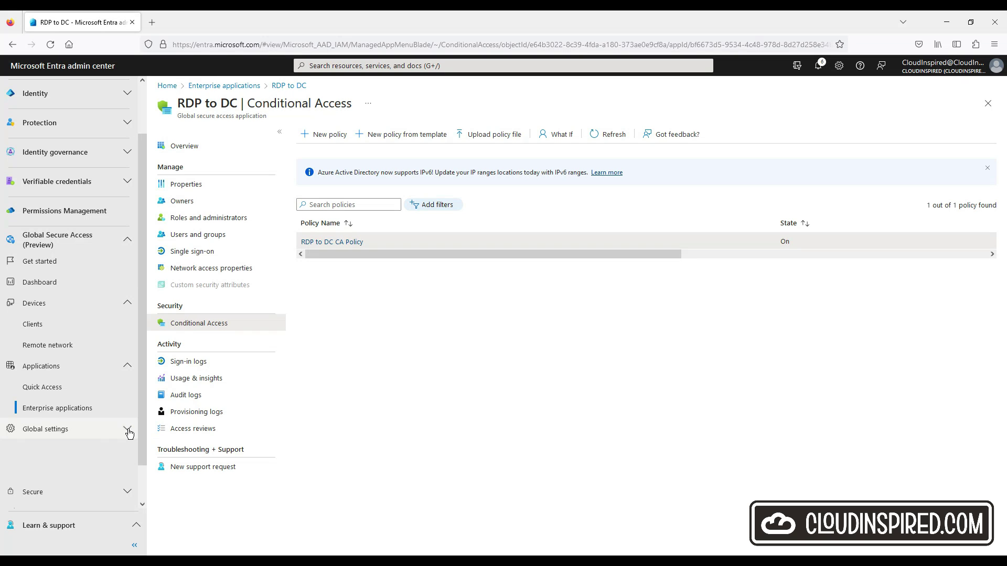
Step: Go through Global settings > Logging and Monitor > Audit logs to reach Traffic logs
click(128, 428)
click(81, 470)
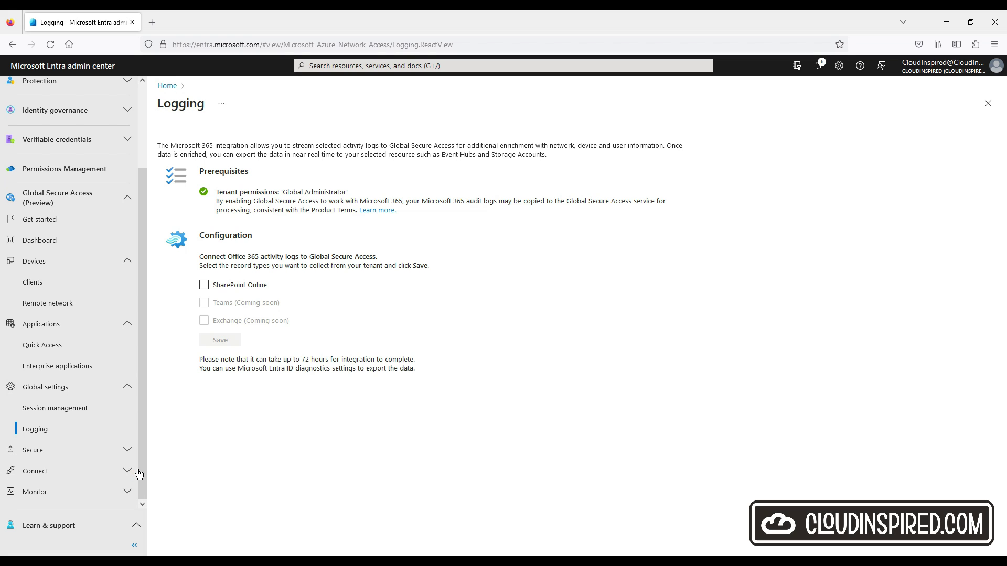
click(128, 490)
scroll(139, 498, down, 2)
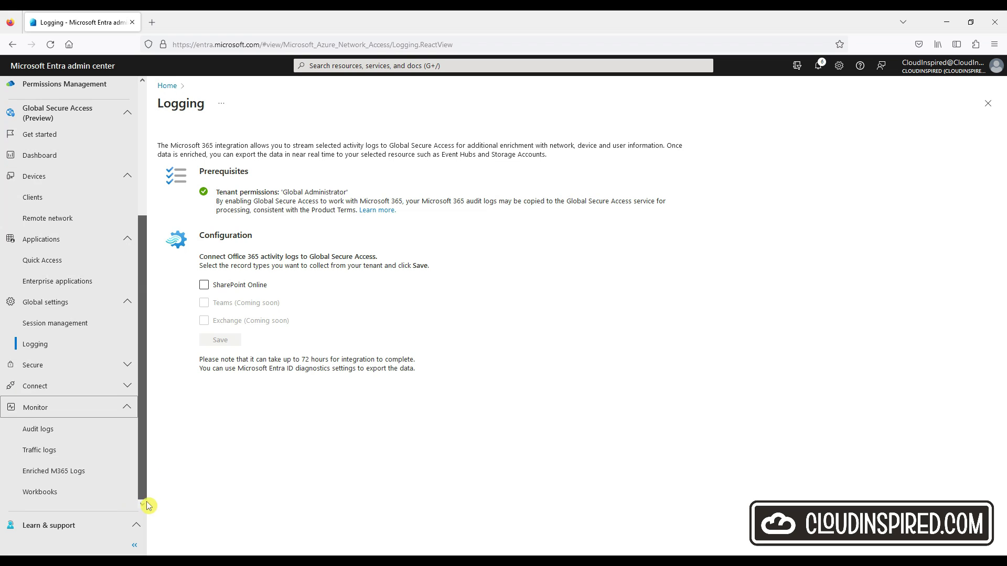
click(112, 435)
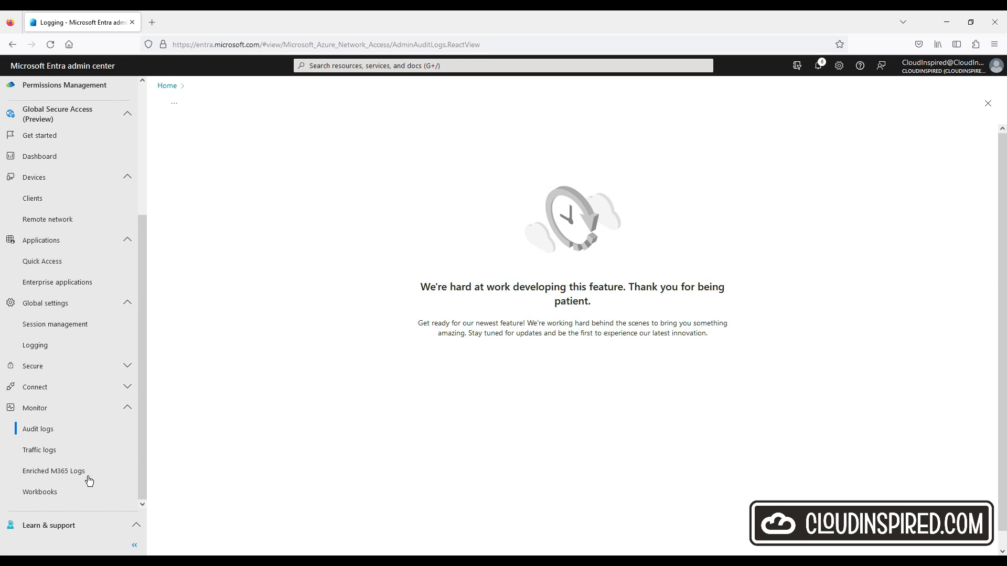
click(39, 450)
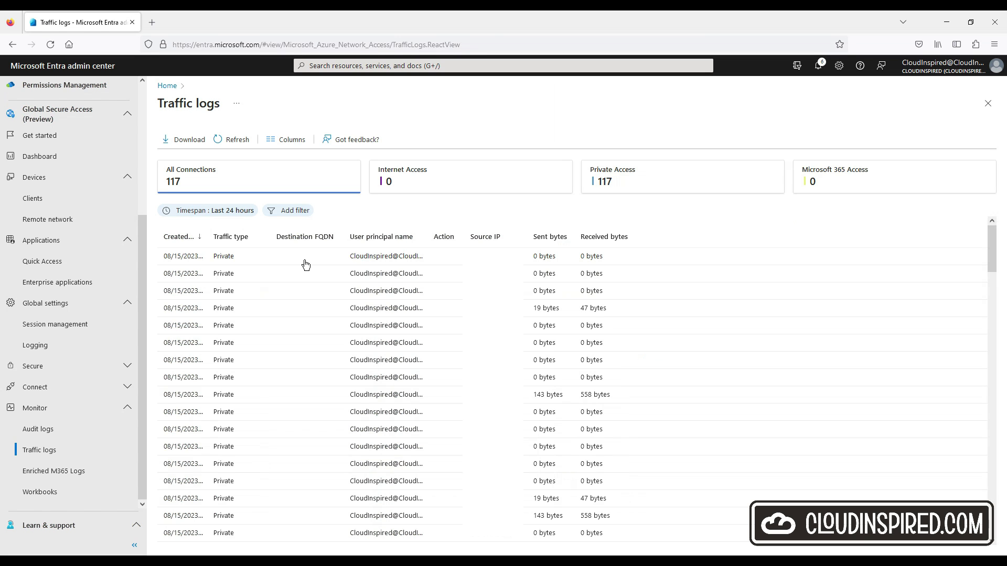